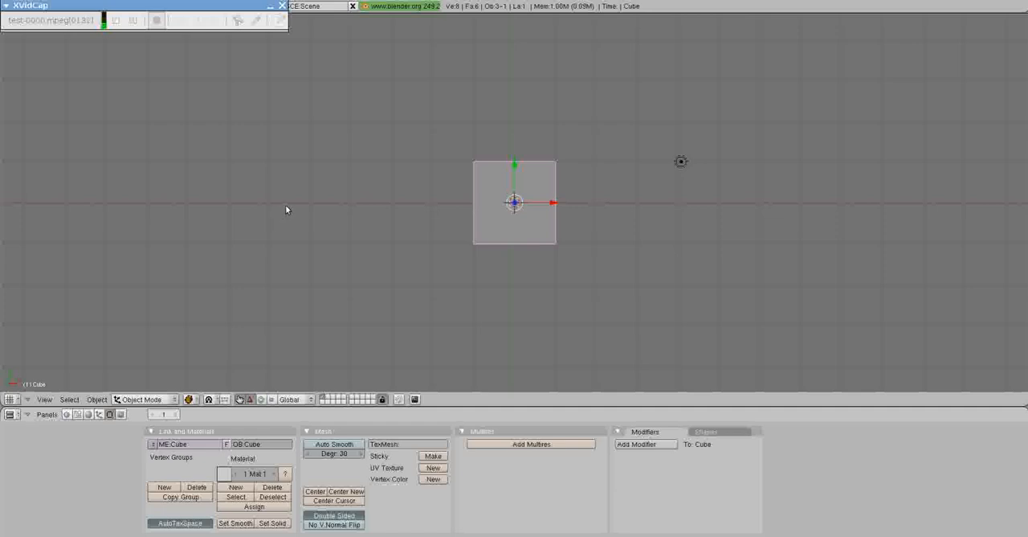
Delete the default cube from the scene.
left_click(270, 16)
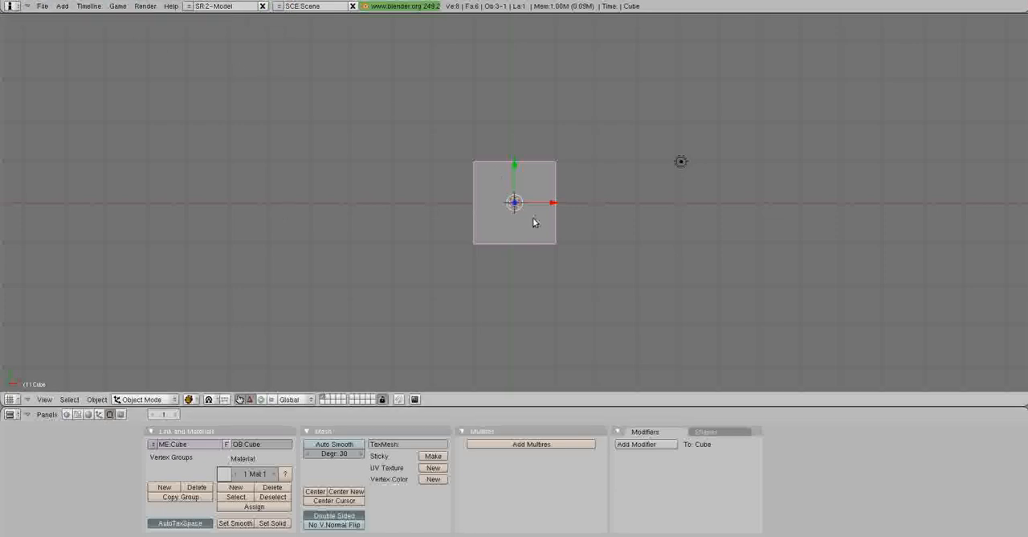
key("x")
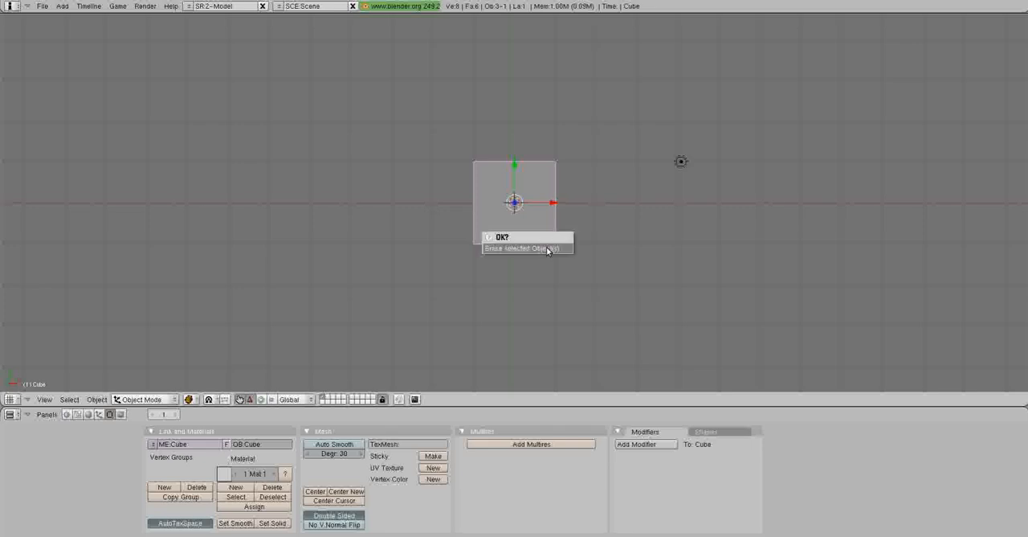
left_click(546, 247)
middle_click_drag(535, 225, 504, 214)
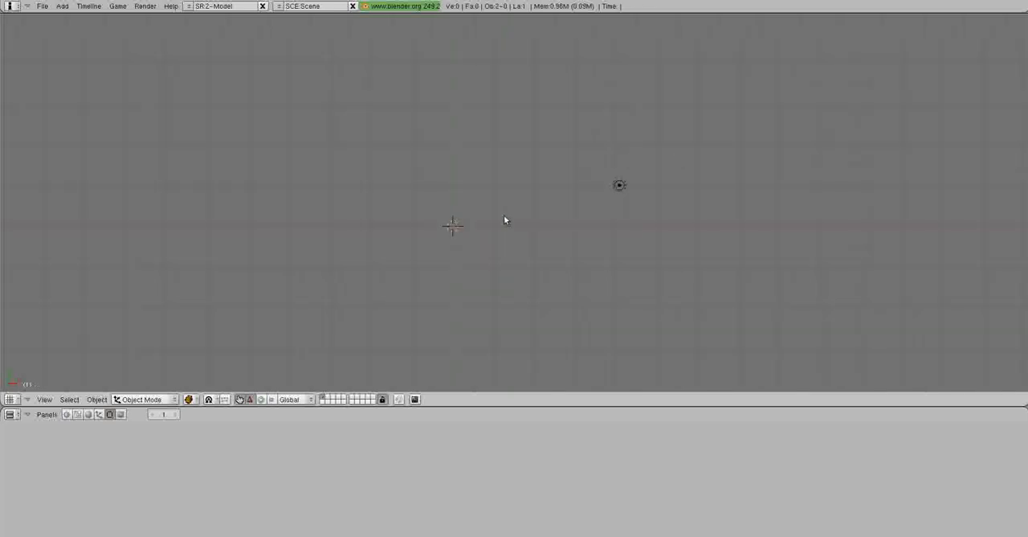
Add a UV sphere with 32 segments, 32 rings and radius 1.00, and set its shading to smooth.
key("space")
mouse_move(577, 220)
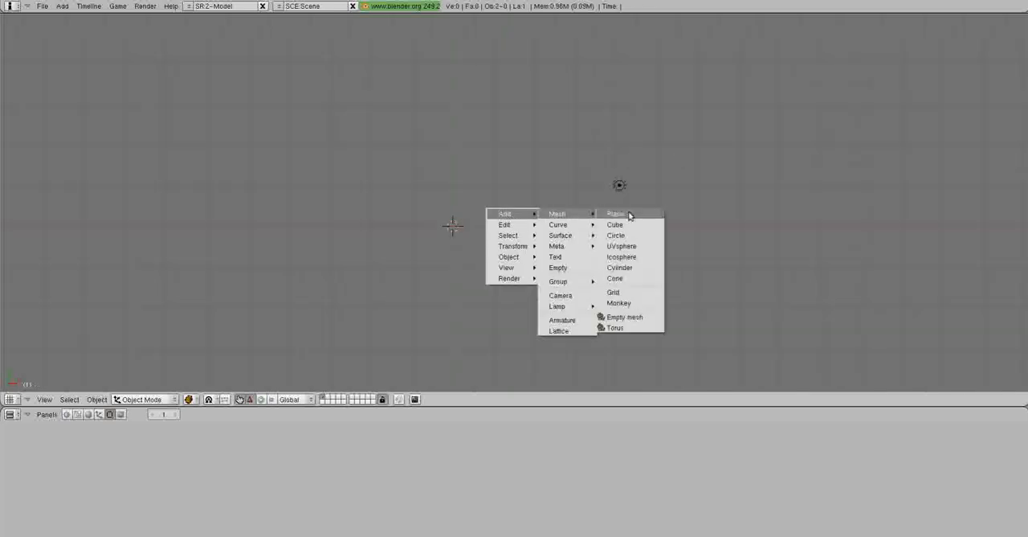
left_click(633, 246)
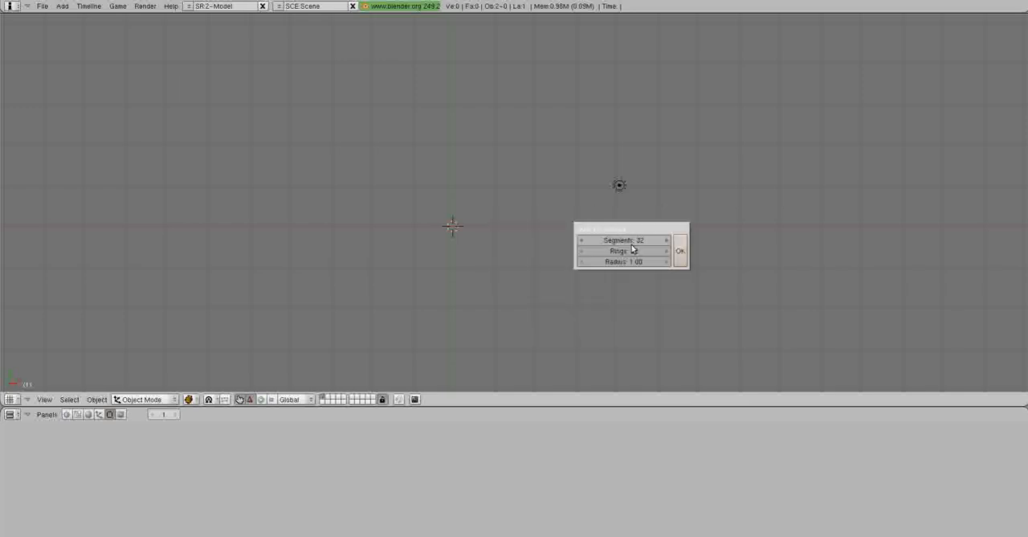
left_click(682, 252)
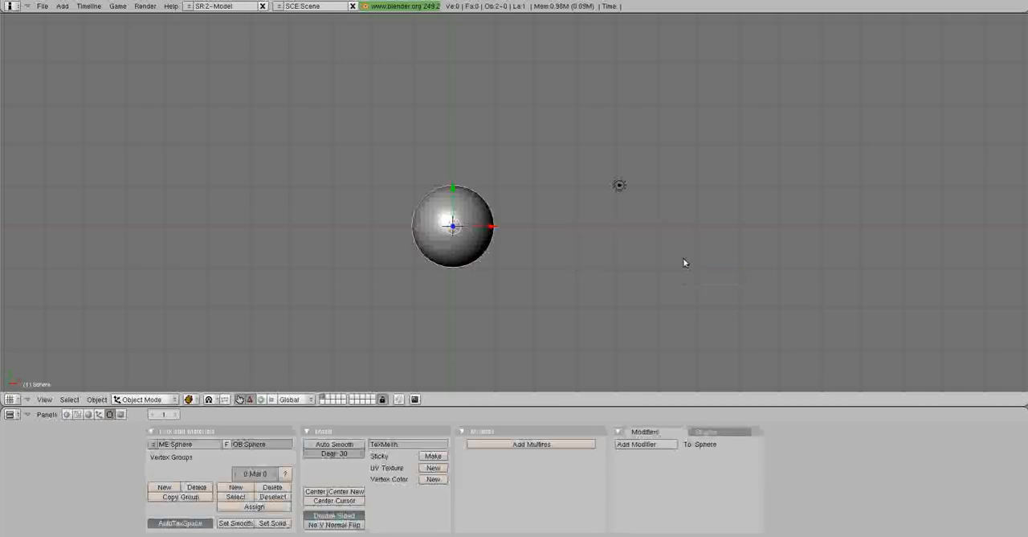
left_click(238, 524)
middle_click_drag(583, 264, 559, 255, "shift")
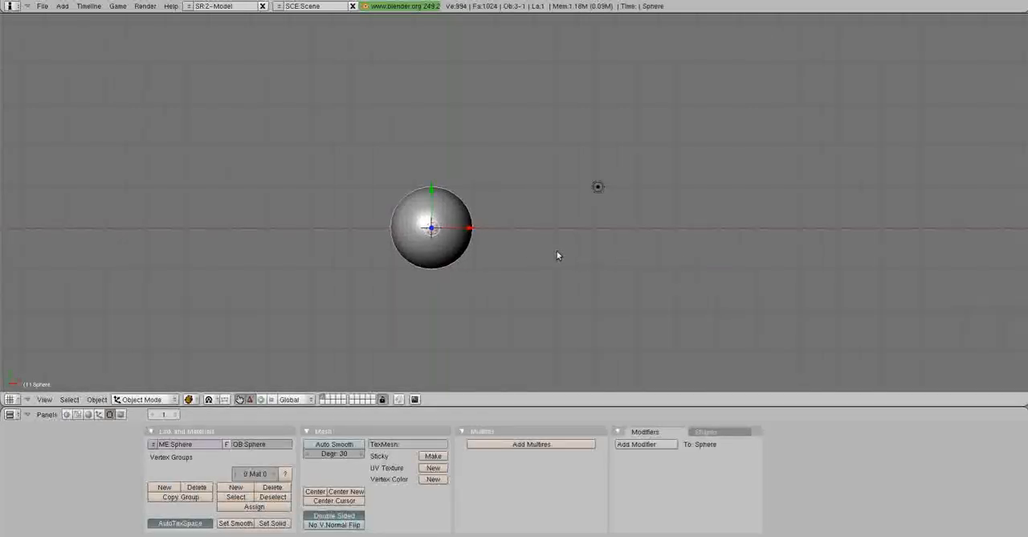
Split the 3D view vertically at about two thirds of its width and turn the new narrower area into a UV/Image Editor.
right_click(812, 407)
left_click(811, 408)
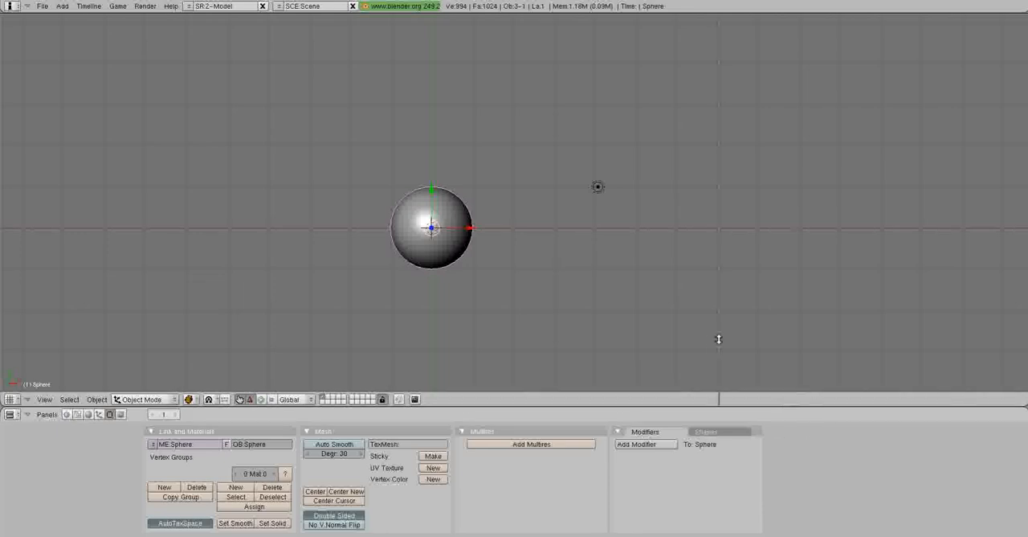
left_click(688, 339)
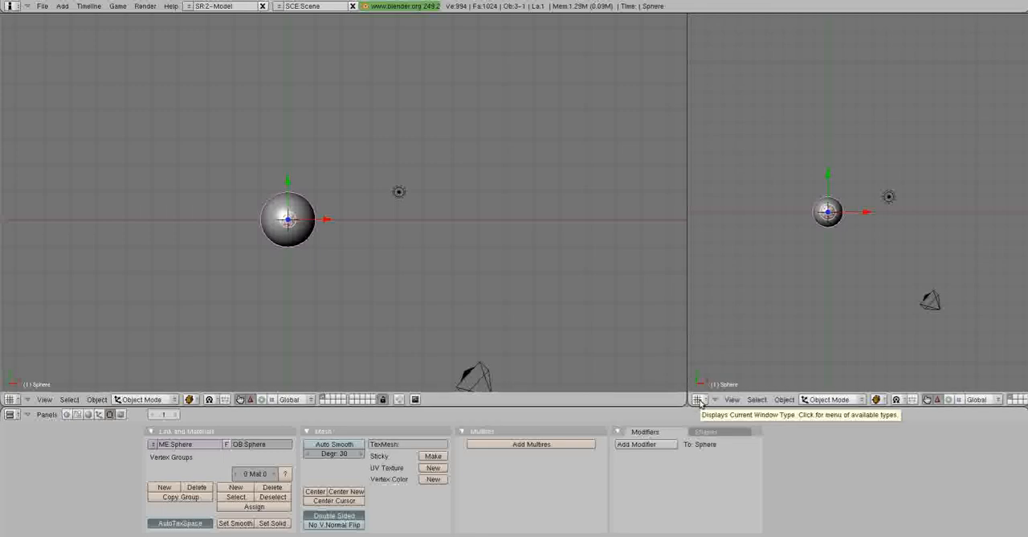
left_click(700, 400)
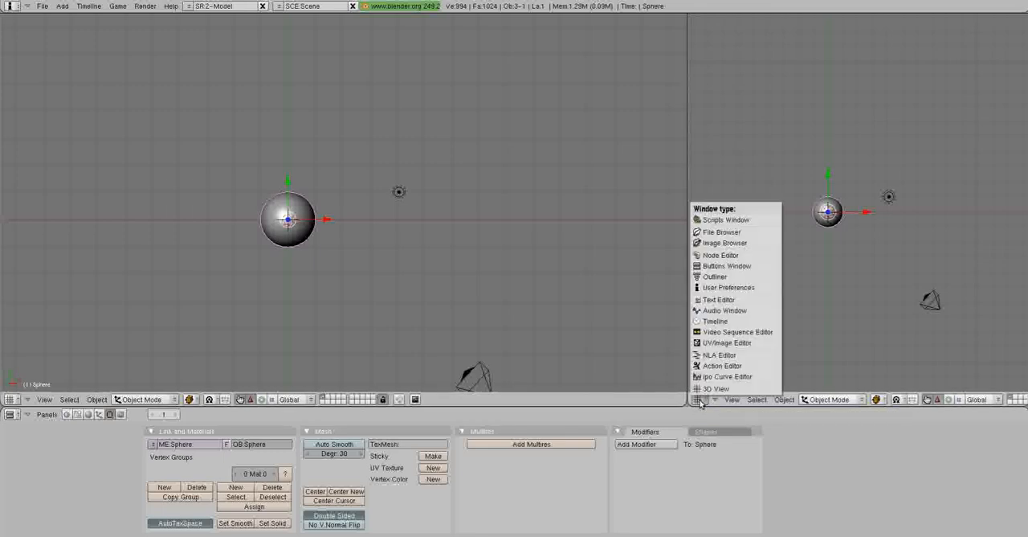
left_click(727, 342)
middle_click_drag(382, 222, 409, 225, "shift")
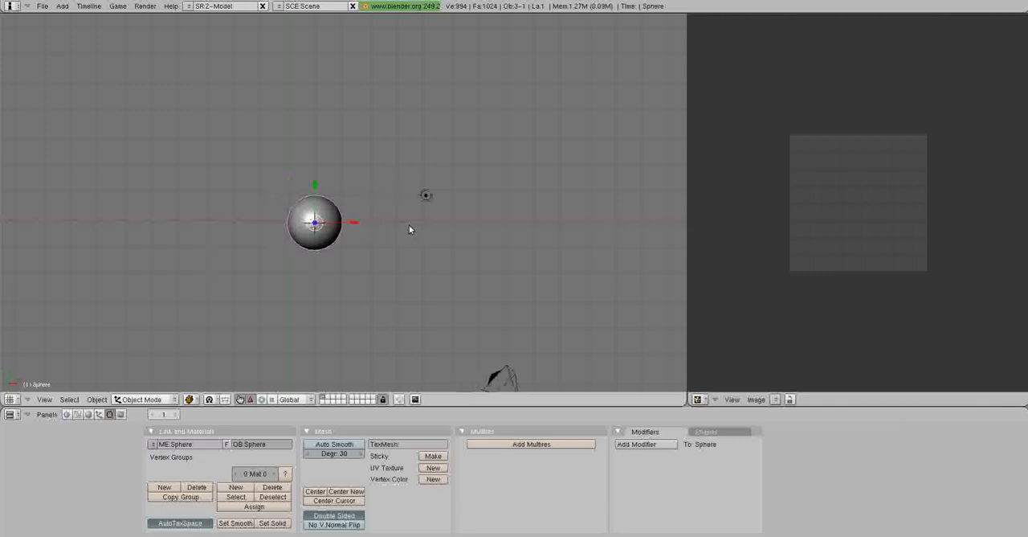
In Edit Mode, deselect everything and select all vertices along one meridian of the sphere, from pole to pole.
key("Tab")
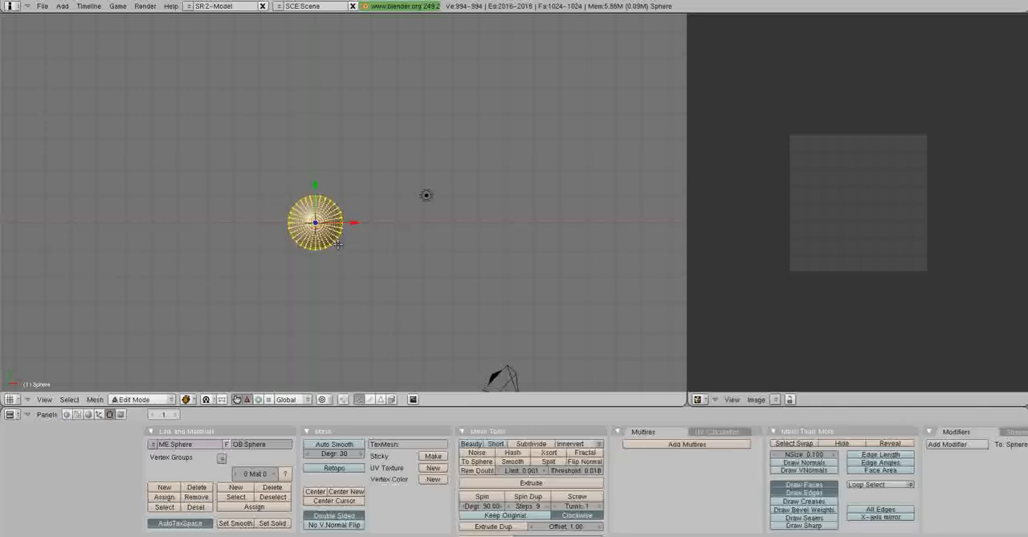
key("a")
middle_click_drag(374, 238, 302, 144, "shift")
scroll(471, 279, "up", 5)
scroll(384, 190, "up", 2)
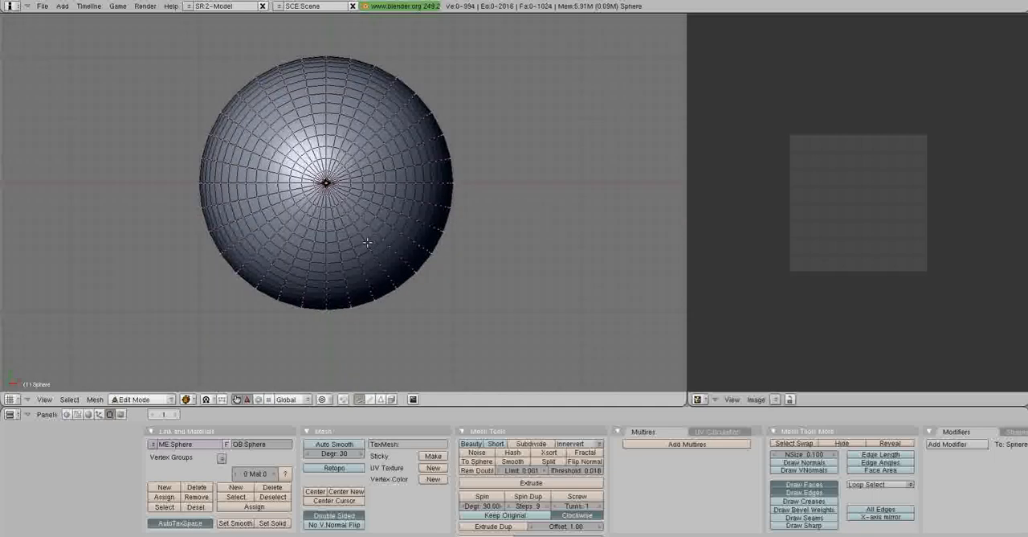
right_click(327, 56)
right_click(326, 62, "shift")
right_click(326, 67, "shift")
right_click(326, 72, "shift")
right_click(326, 79, "shift")
right_click(327, 86, "shift")
right_click(326, 94, "shift")
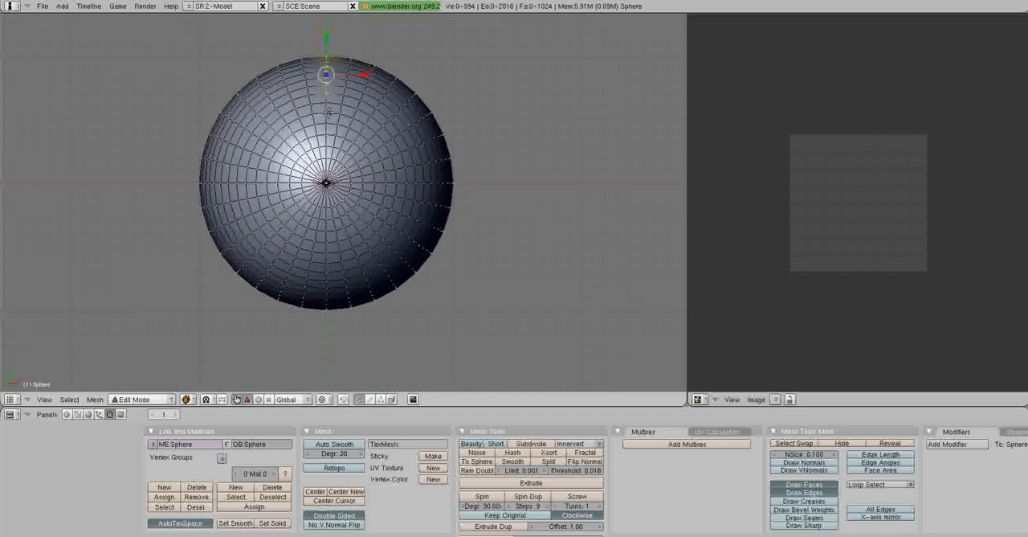
right_click(326, 104, "shift")
left_click_drag(326, 116, 326, 146)
right_click(345, 137)
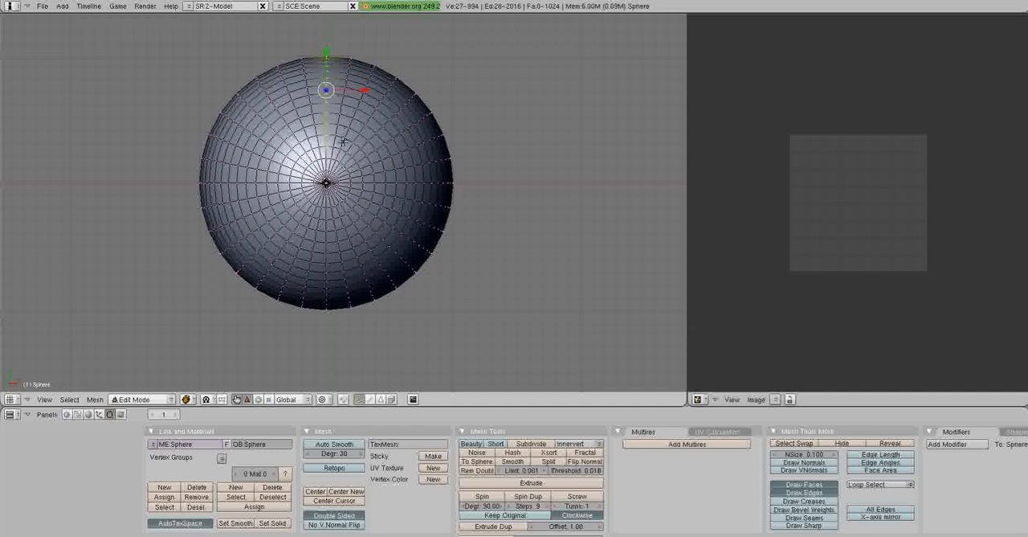
scroll(346, 146, "up", 3)
scroll(344, 146, "up", 3)
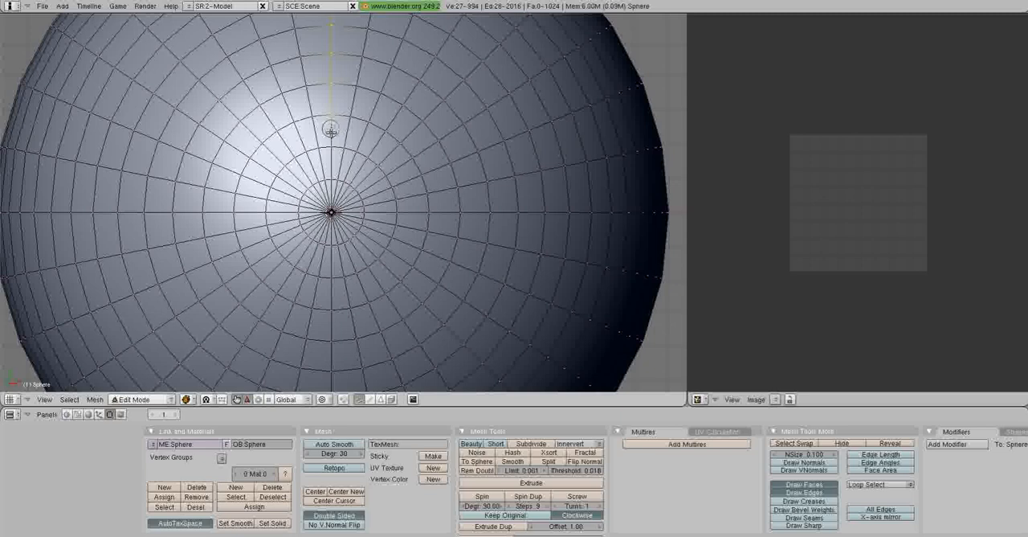
left_click(331, 154)
left_click(331, 213)
right_click(331, 214, "shift")
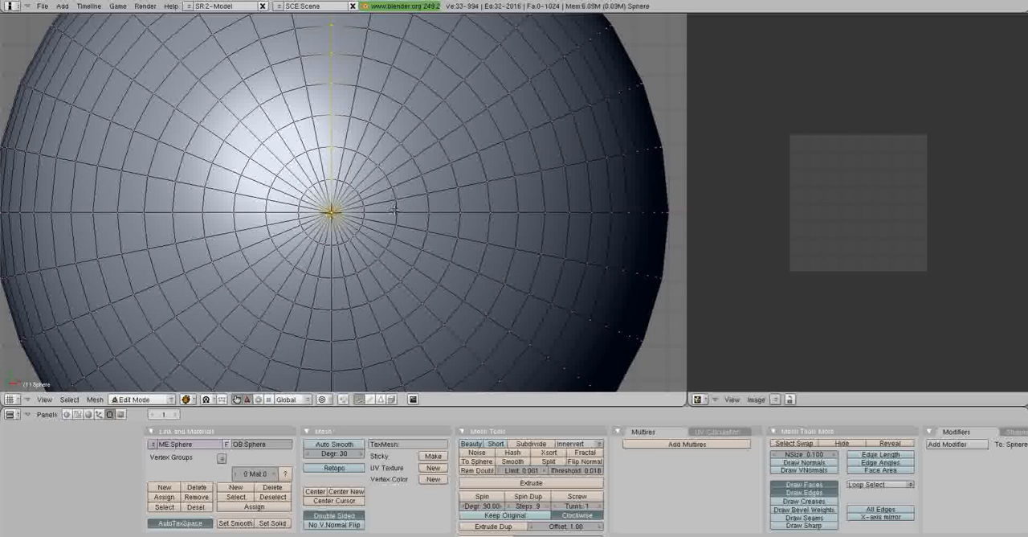
Mark the selected meridian edges as a seam and clear the selection.
scroll(397, 188, "down", 4)
mouse_move(397, 187)
middle_mouse_down()
mouse_move(404, 233)
mouse_move(376, 229)
mouse_move(393, 212)
mouse_move(389, 187)
middle_mouse_up()
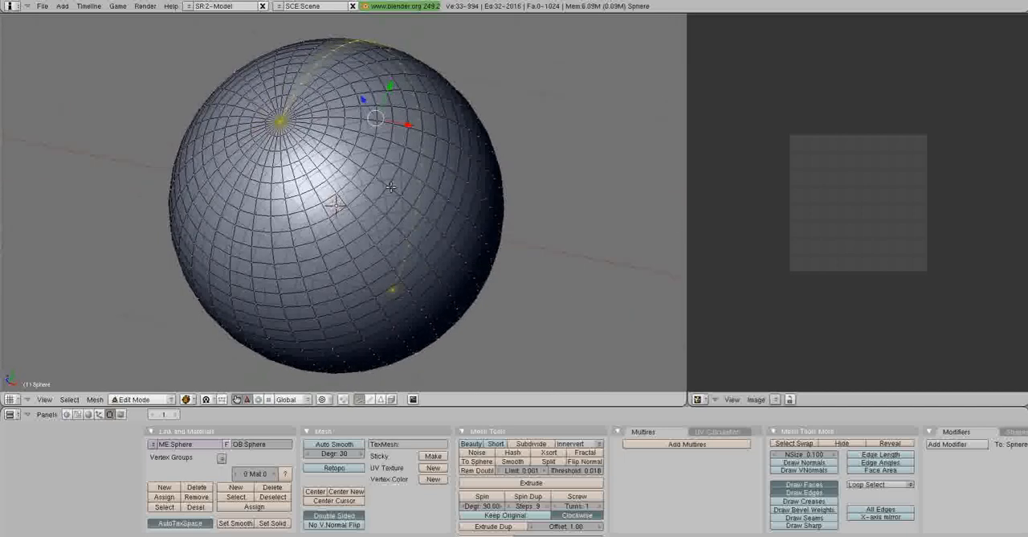
key("ctrl+e")
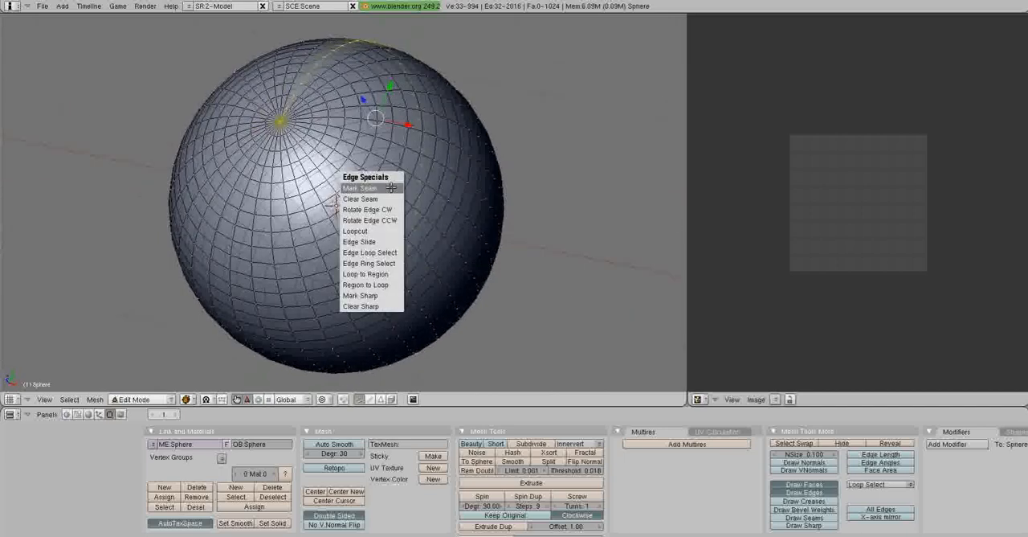
left_click(391, 187)
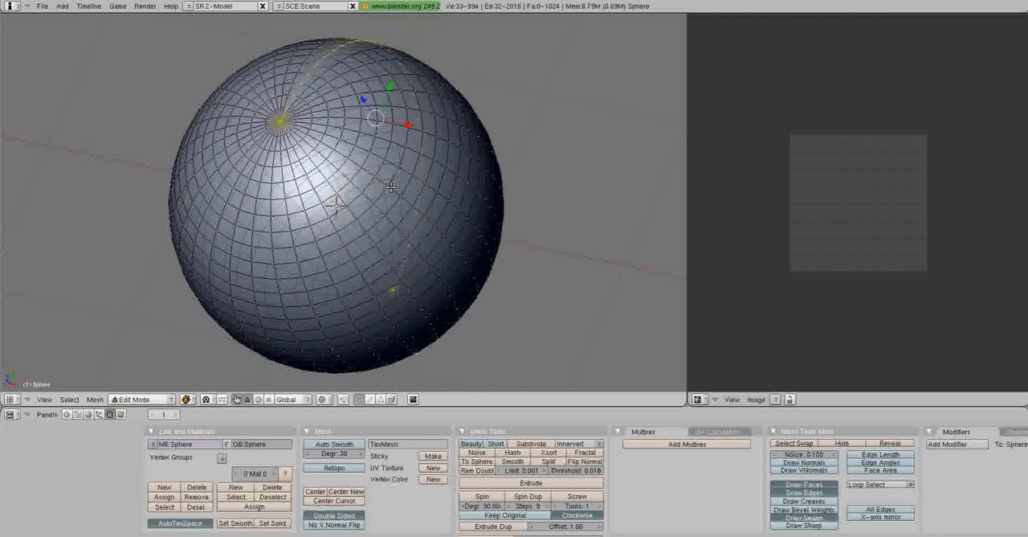
key("a")
middle_click_drag(487, 143, 402, 211)
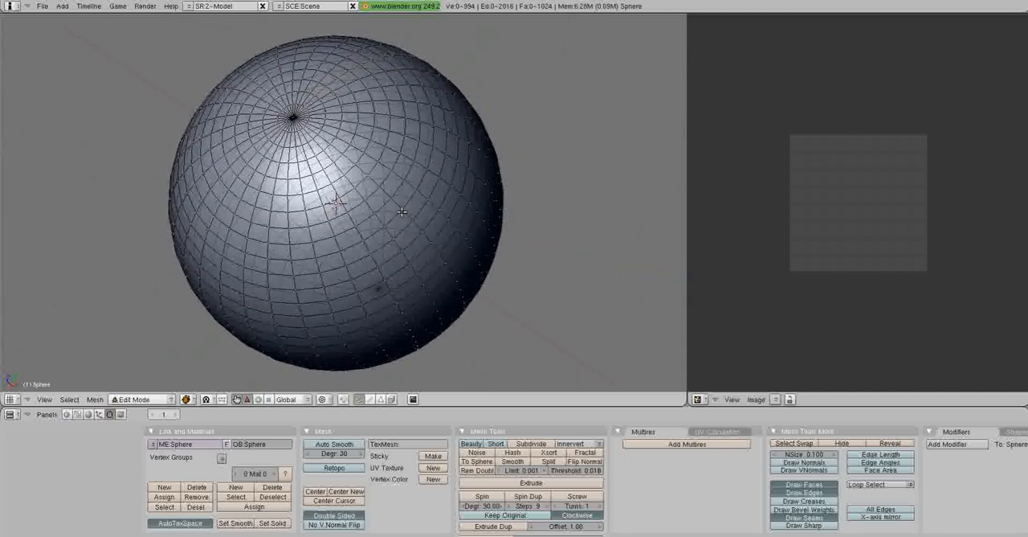
From the front view, select the whole sphere mesh and unwrap it with Sphere from View.
key("KP_1")
scroll(452, 222, "down", 3)
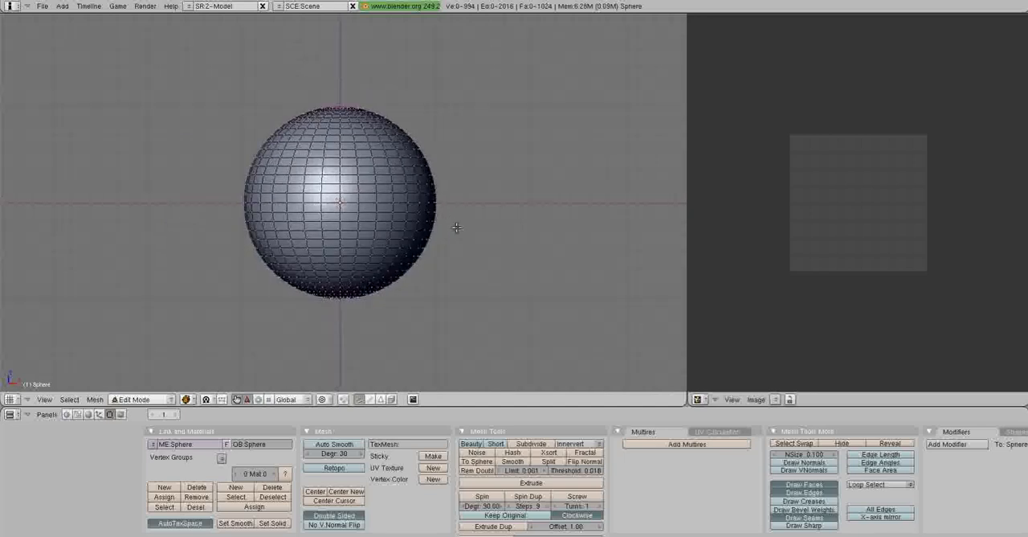
key("a")
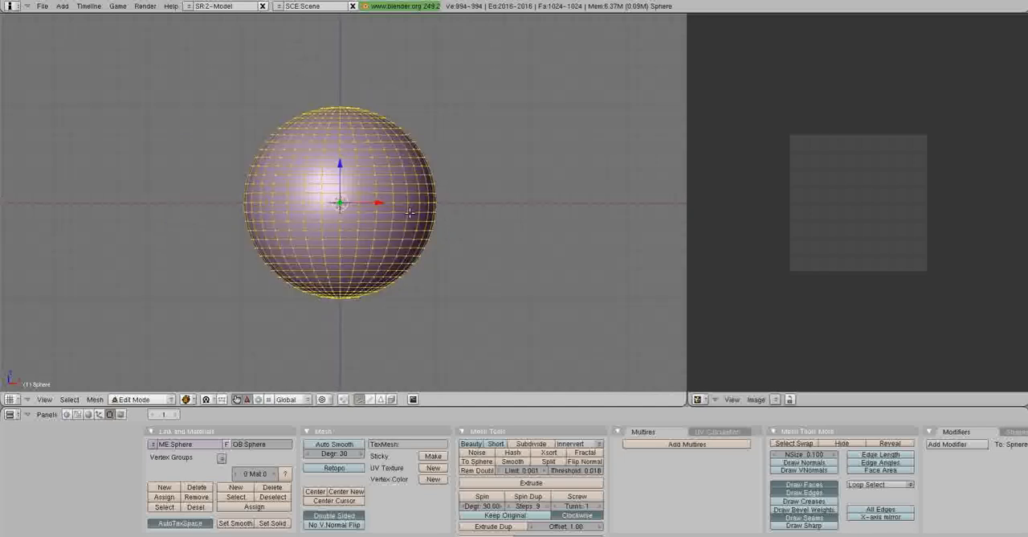
key("u")
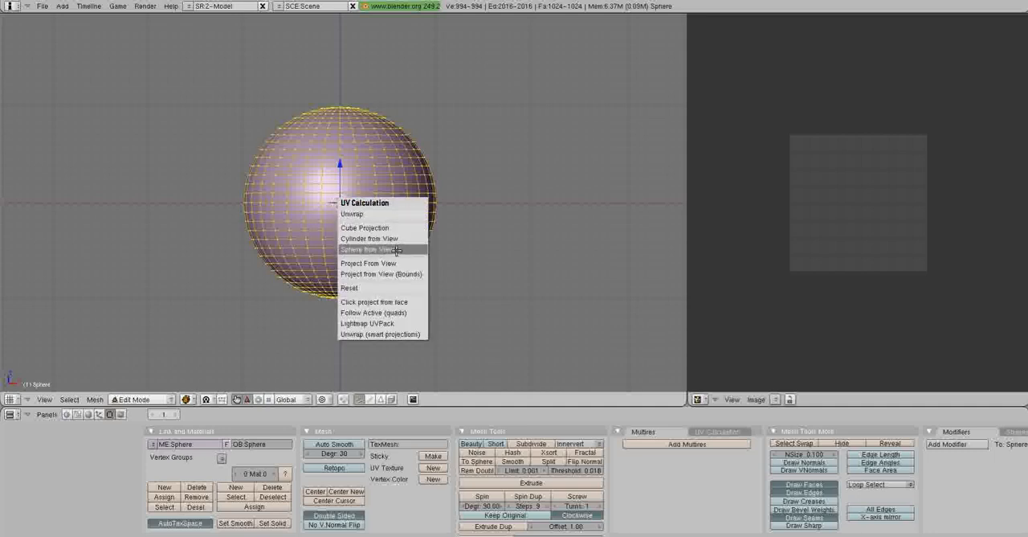
left_click(396, 250)
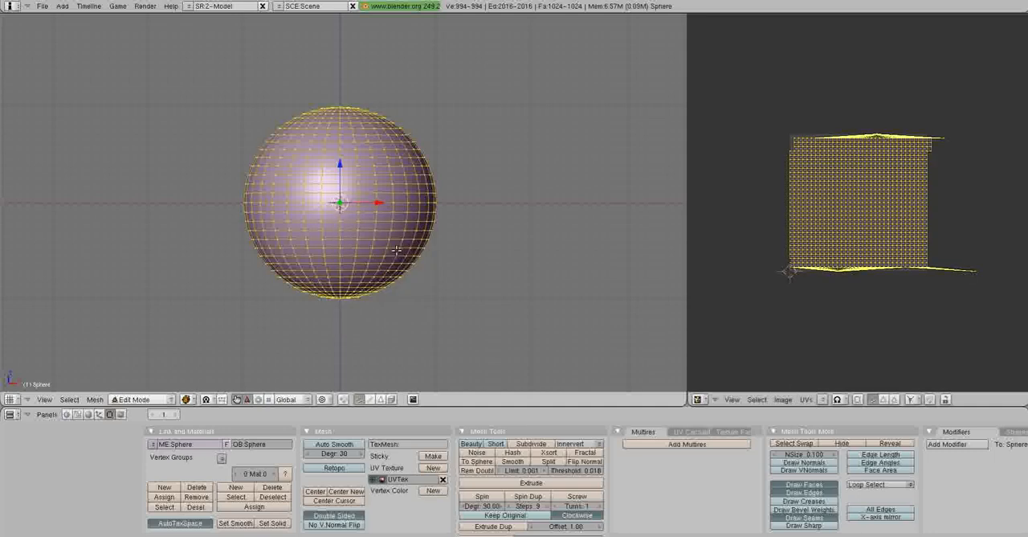
Open the image land_ocean_ice_cloud_8192.tif behind the sphere's UV layout.
left_click(785, 400)
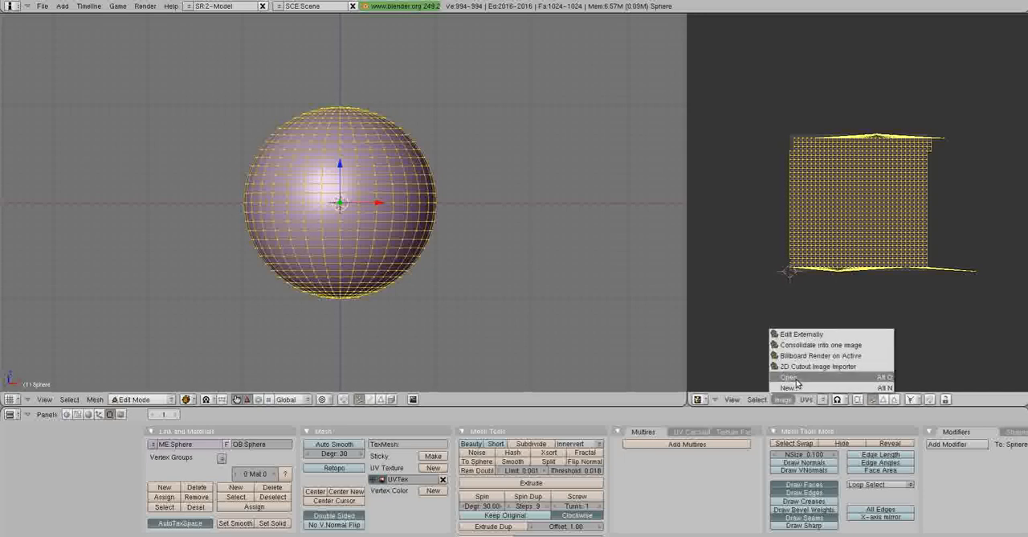
left_click(796, 378)
left_click(759, 73)
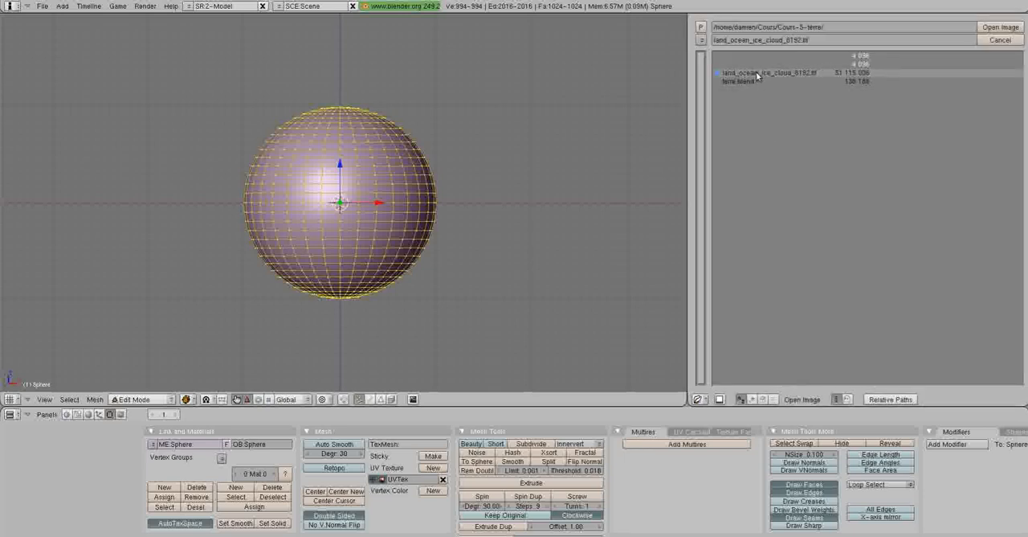
left_click(1010, 28)
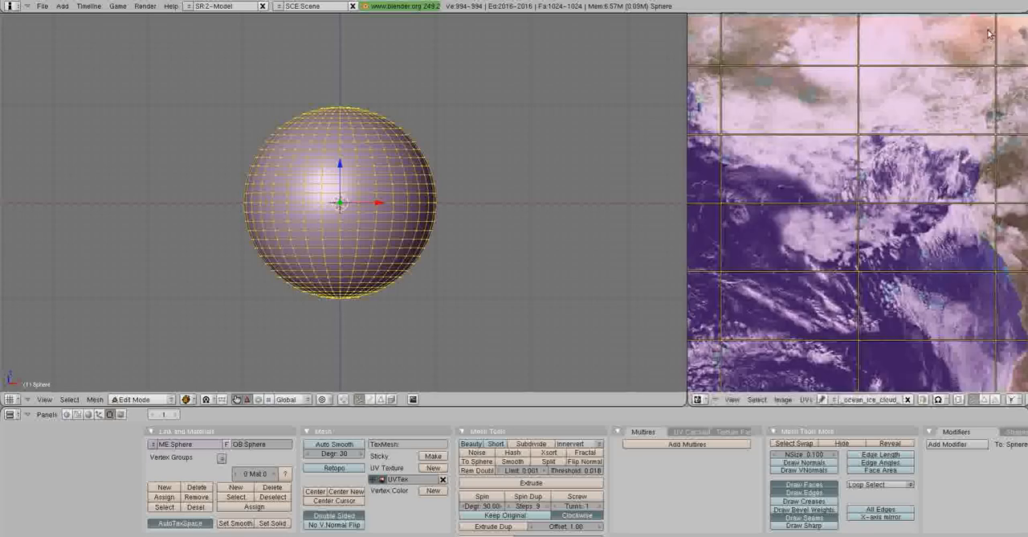
scroll(894, 233, "down", 8)
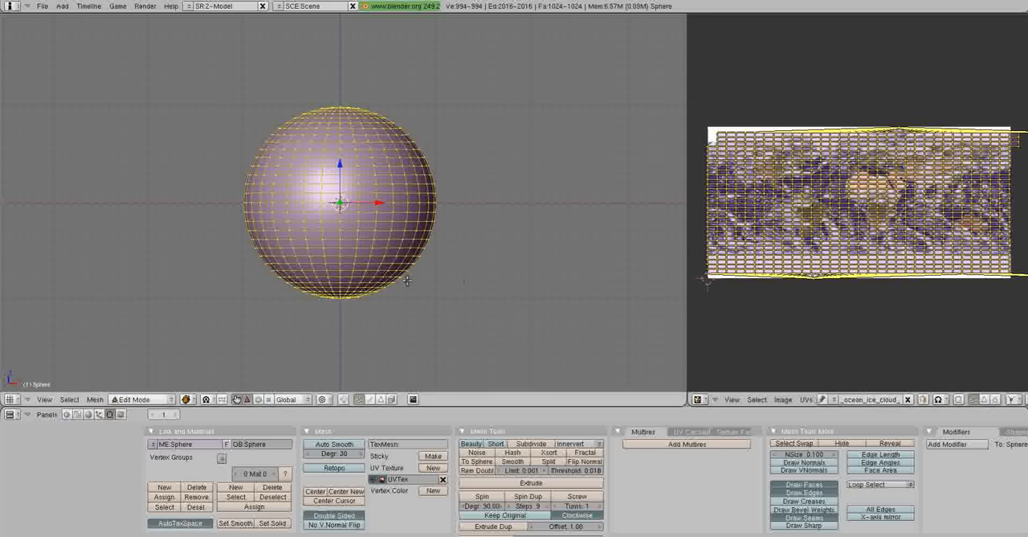
Return to Object Mode, add a new material to the sphere and name it Terre.
key("Tab")
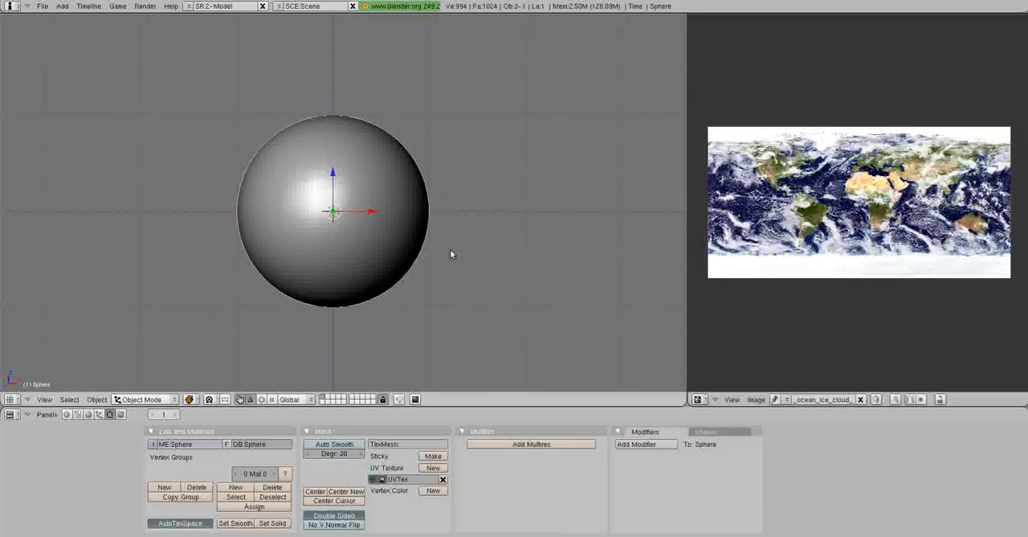
middle_click_drag(453, 255, 491, 241, "shift")
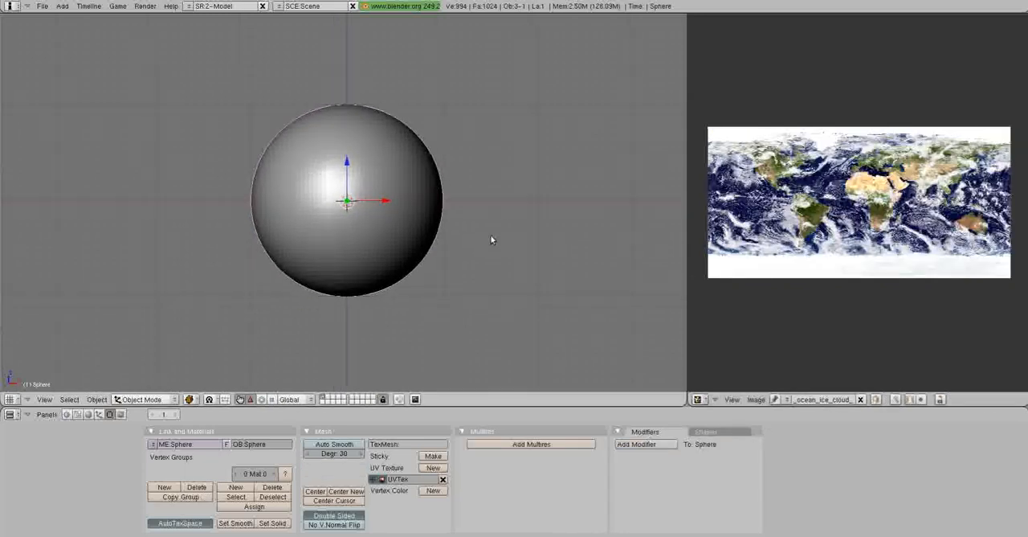
left_click(88, 414)
left_click(315, 454)
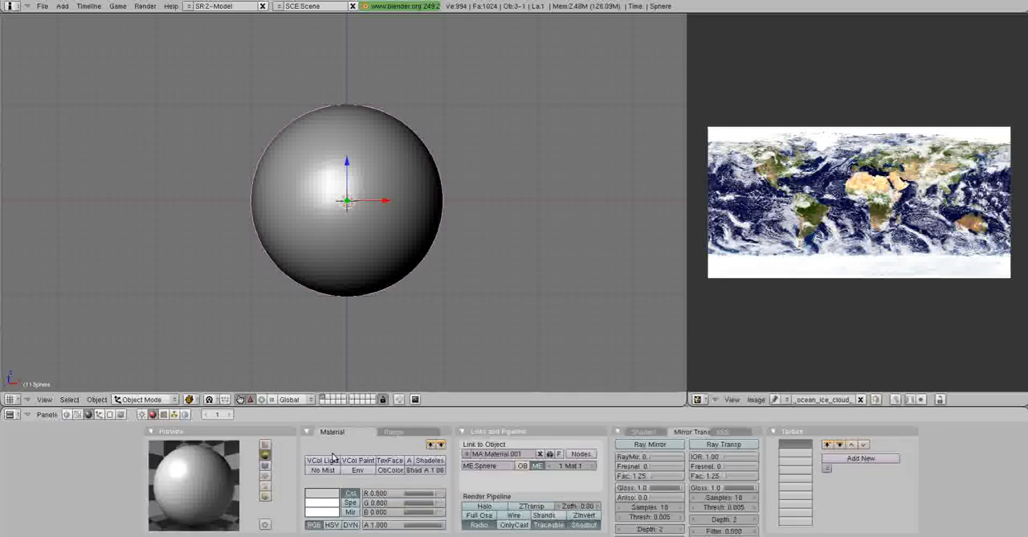
left_click(529, 455)
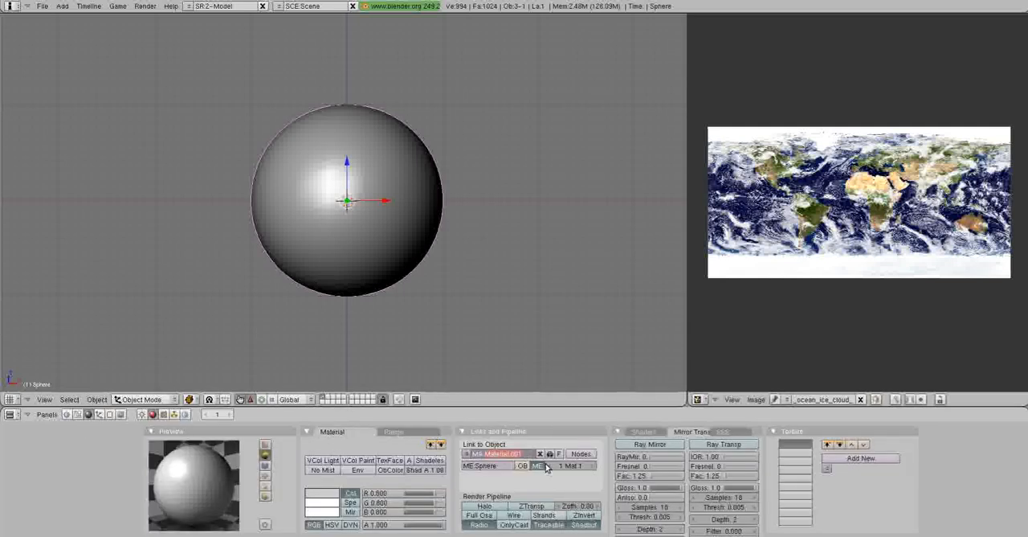
key("BackSpace")
type("Terre")
key("Return")
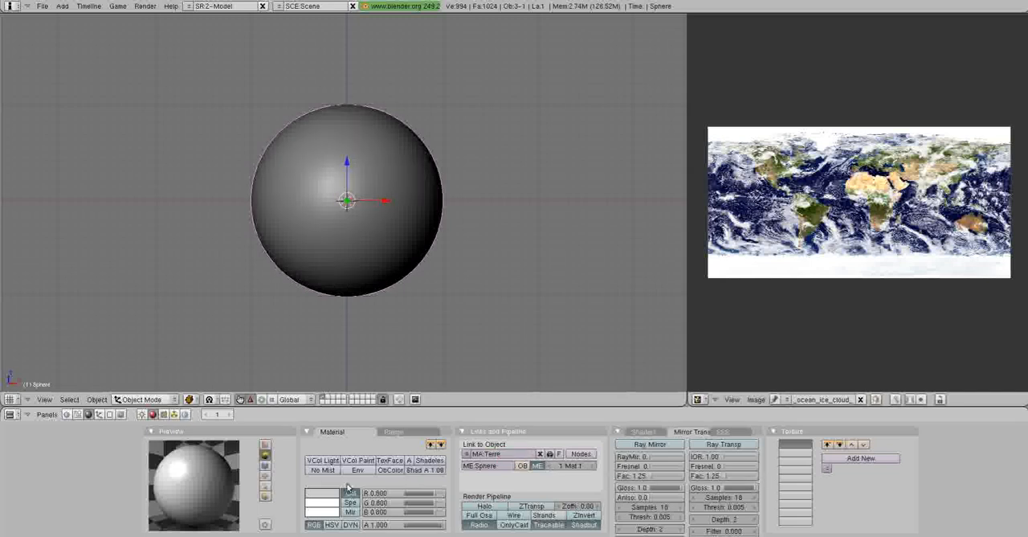
Set the Terre material's diffuse colour to pure white, with R, G and B at 1.000.
left_click(323, 493)
left_click(401, 454)
middle_click_drag(550, 250, 515, 246, "shift")
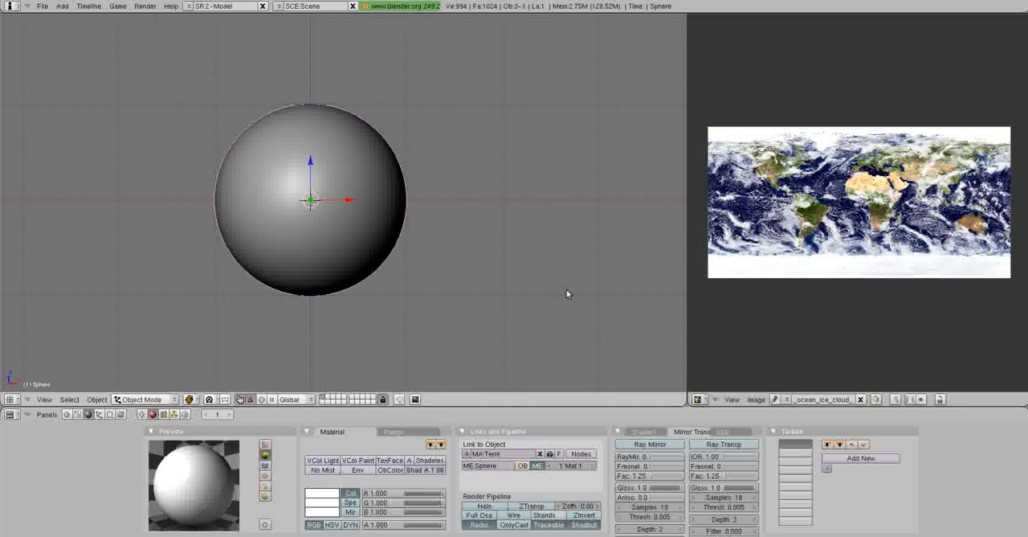
Set the Terre material's specularity to 0 in its shader settings.
left_click(644, 433)
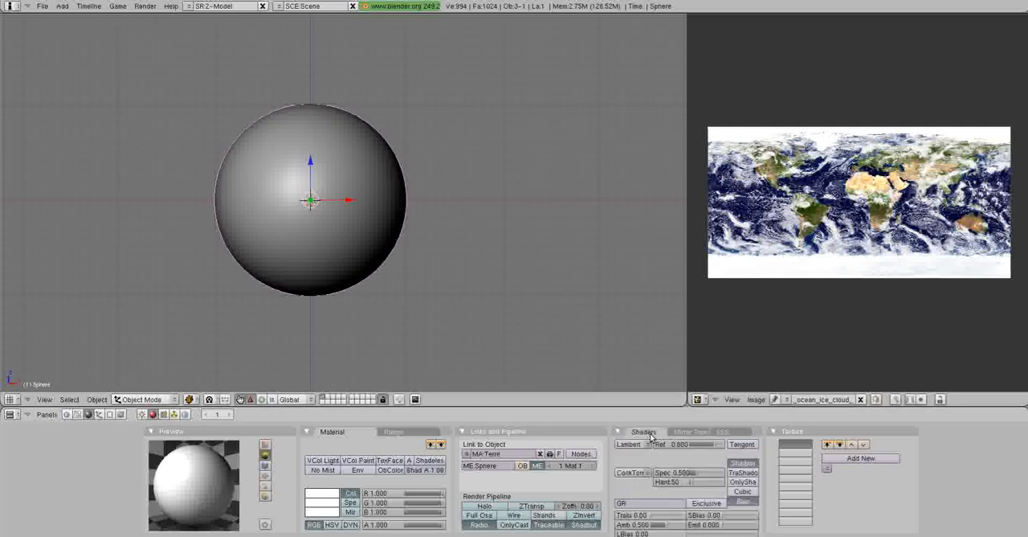
left_click(679, 474)
key("Return")
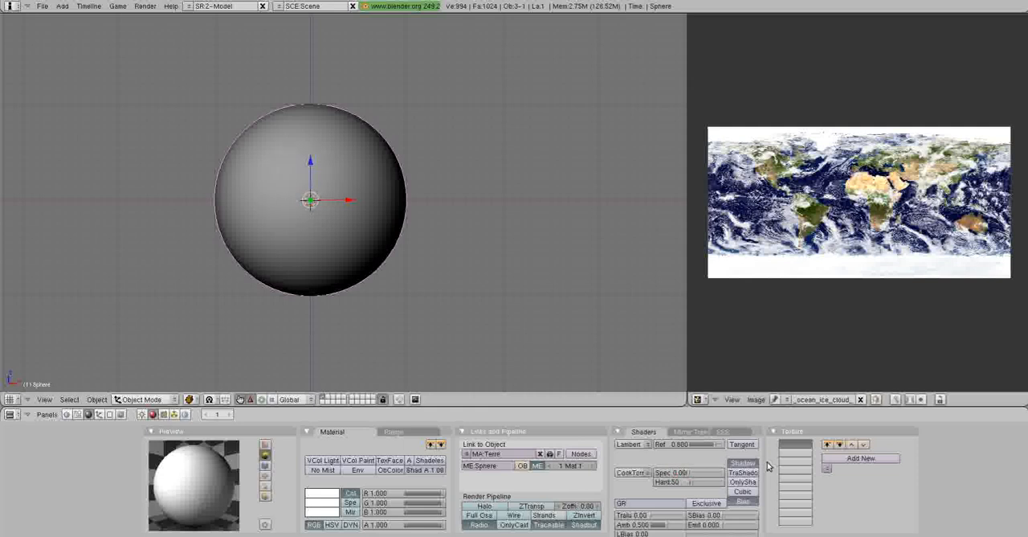
middle_click_drag(496, 208, 483, 212, "shift")
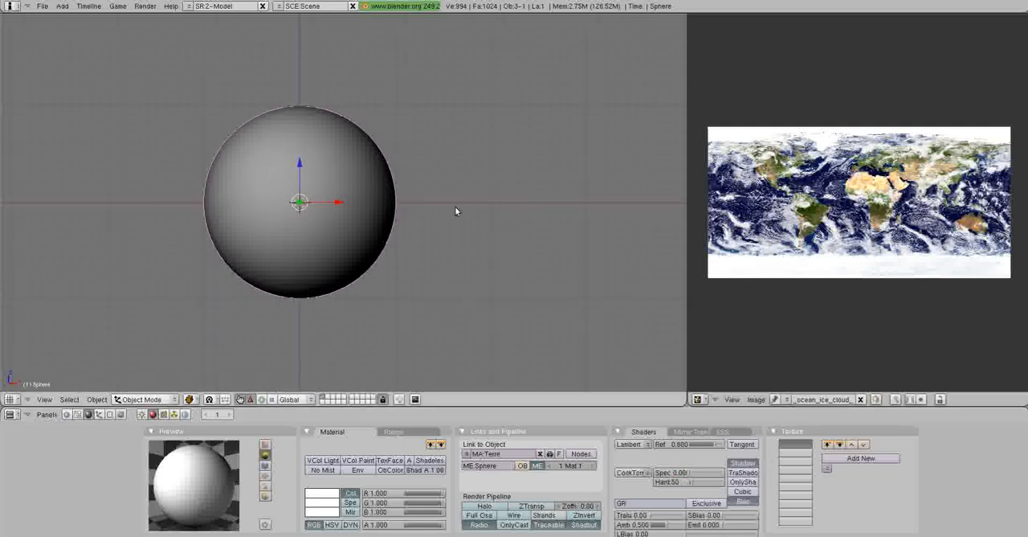
Add a new Image texture to the Terre material, using the already loaded land_ocean_ice_cloud_8192.tif.
left_click(164, 414)
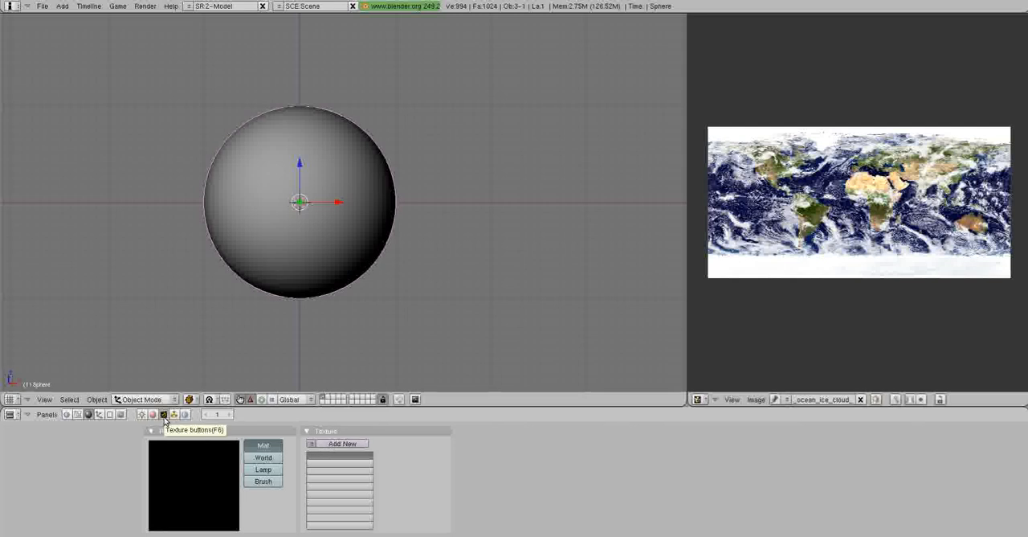
left_click(342, 443)
left_click(394, 465)
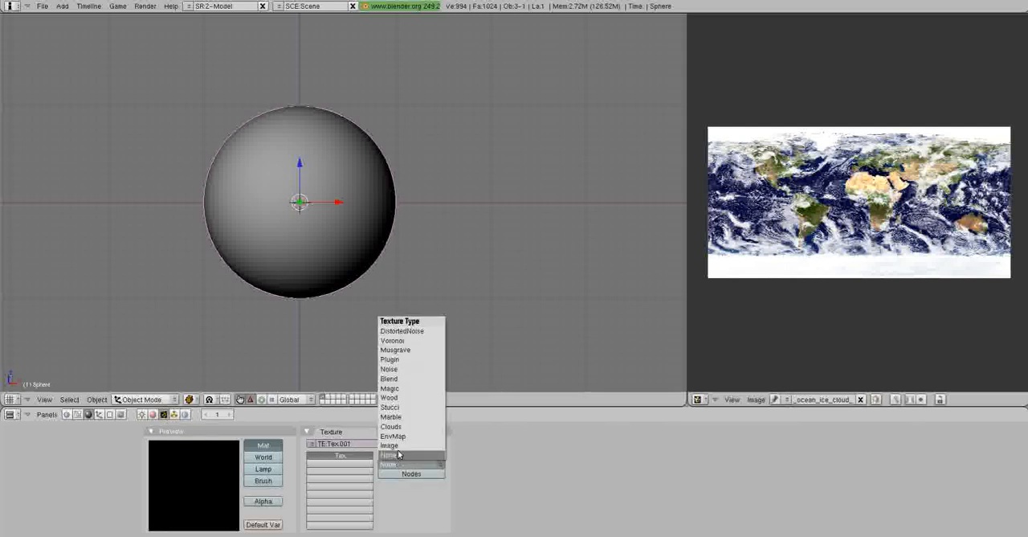
left_click(398, 446)
left_click(620, 455)
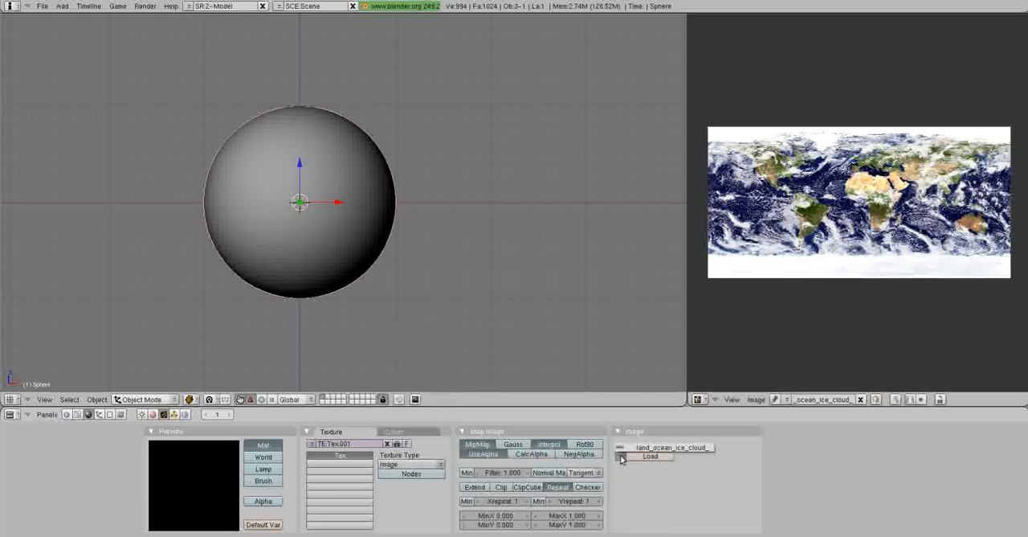
left_click(625, 449)
middle_click_drag(515, 272, 497, 274, "shift")
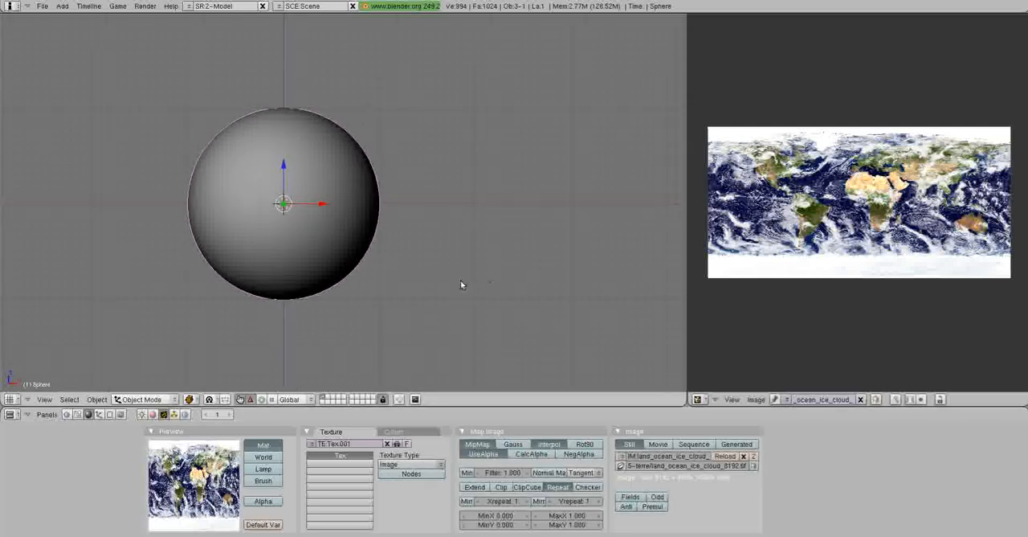
Map the image texture onto the Terre material with UV coordinates and check which material channels it affects.
left_click(153, 414)
scroll(462, 450, "right", 3)
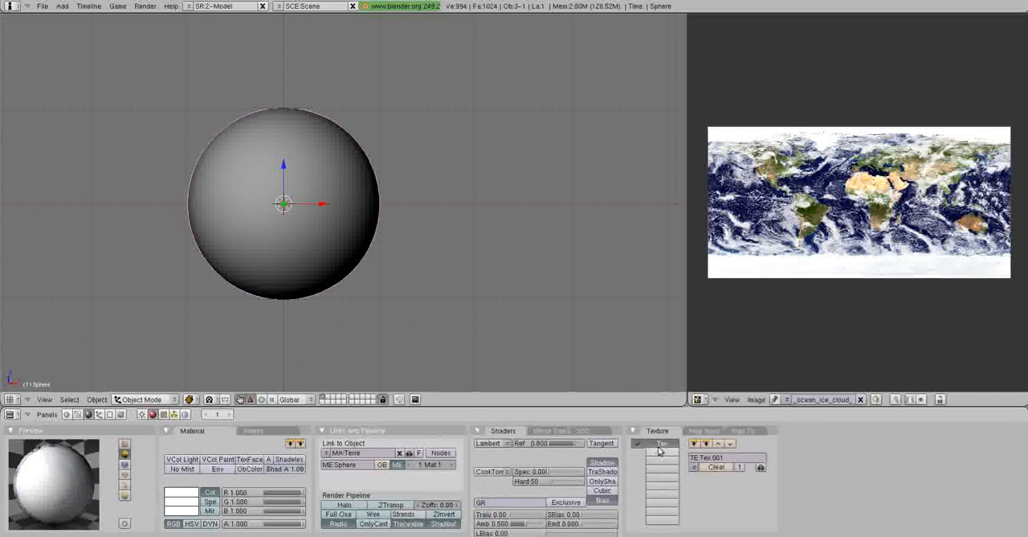
left_click(704, 431)
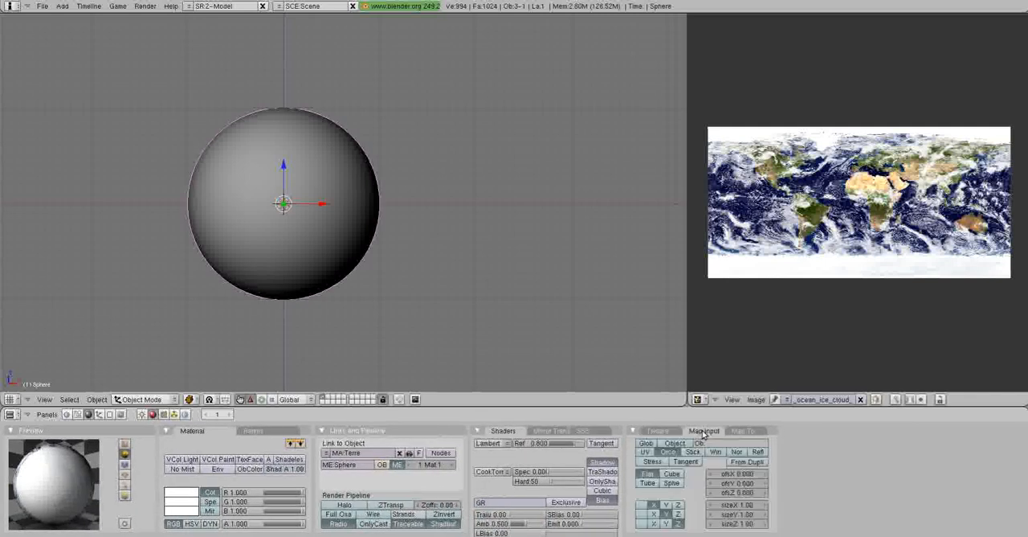
left_click(647, 455)
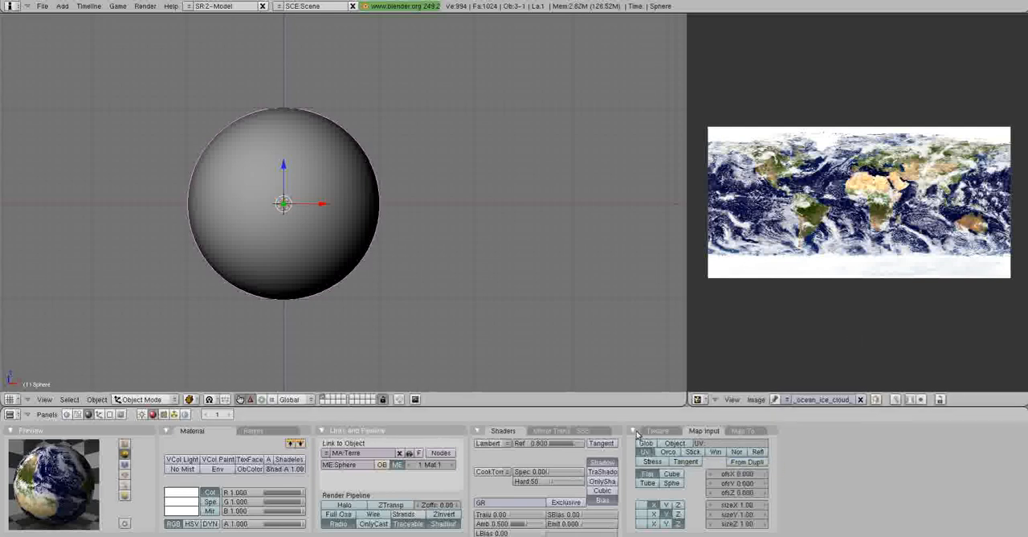
middle_click_drag(513, 302, 527, 297, "shift")
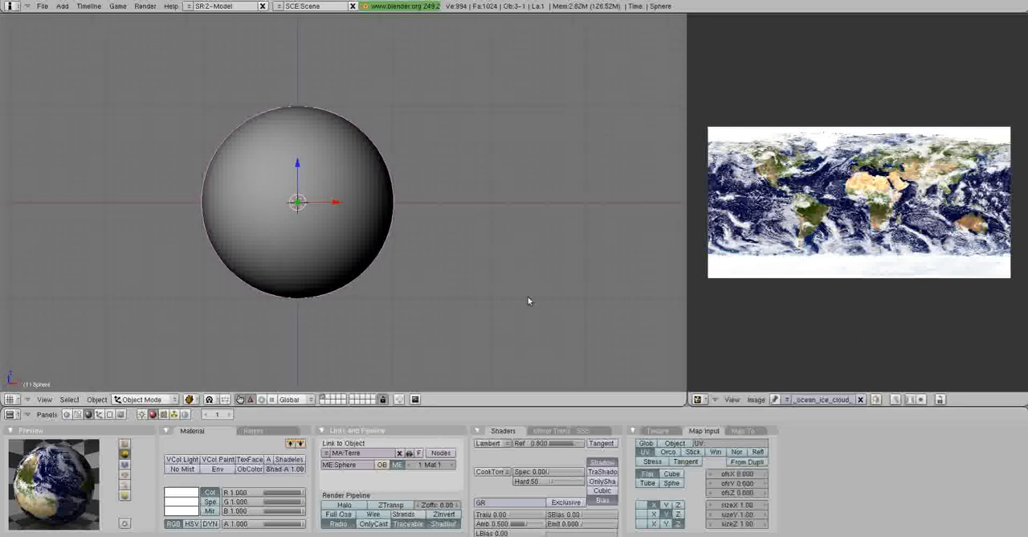
left_click(743, 432)
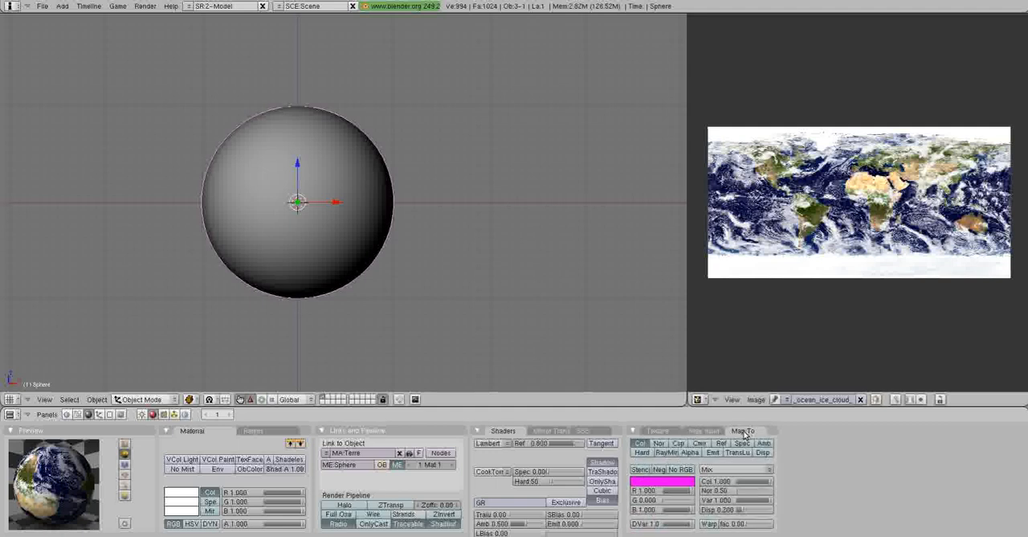
Rename the sphere's image texture as Terre and return to the material settings.
left_click(660, 432)
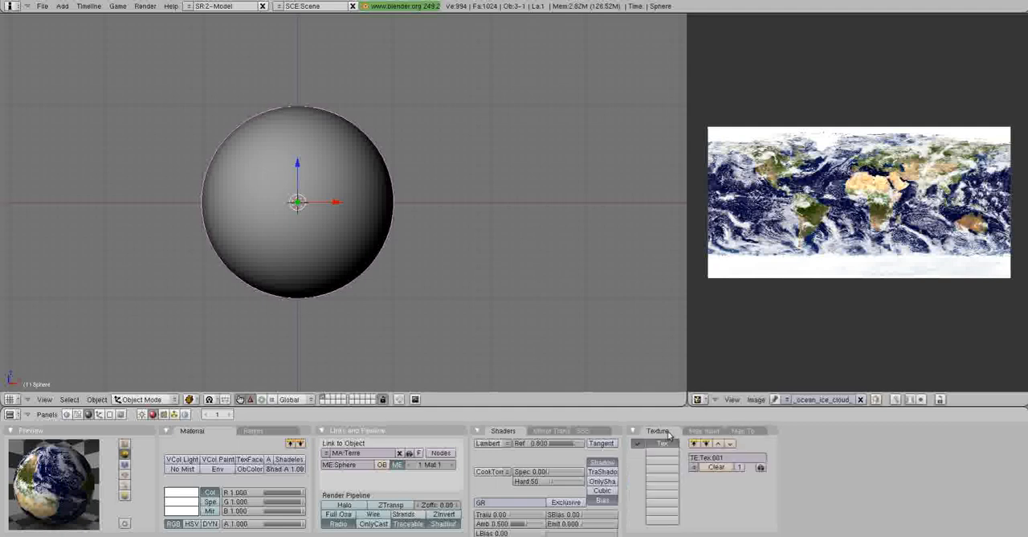
left_click(163, 414)
left_click(228, 445)
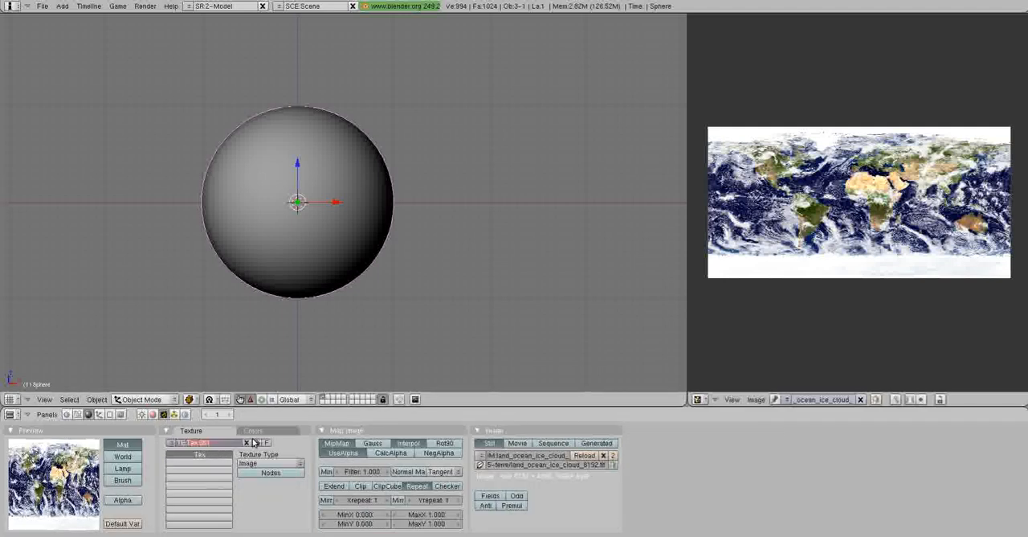
key("Return")
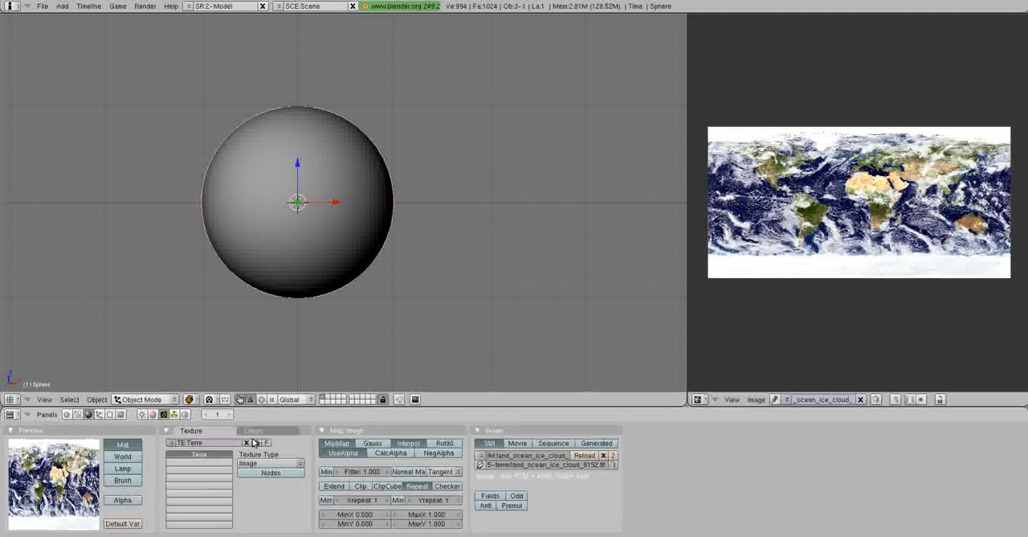
left_click(152, 414)
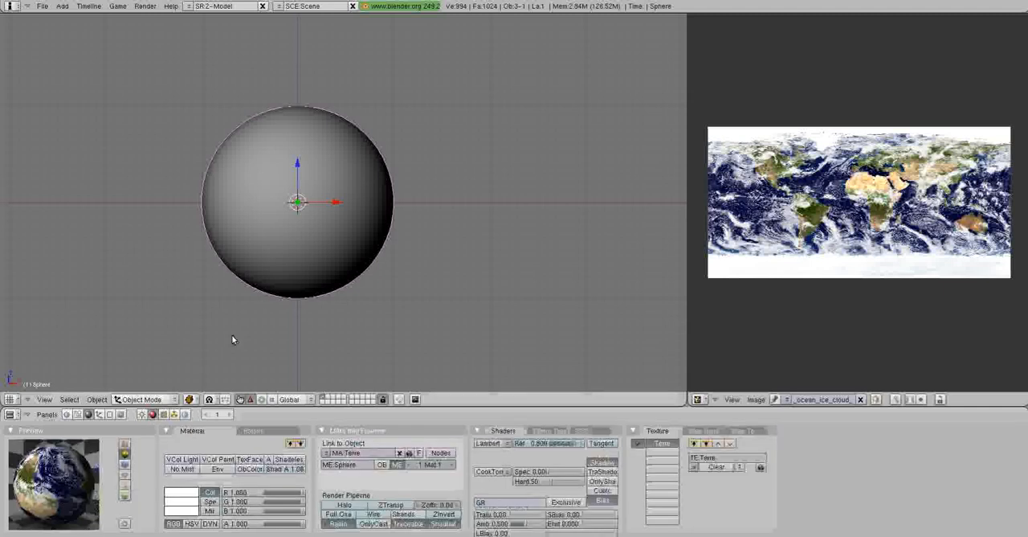
Select the camera in the front view and clear its rotation.
middle_click_drag(381, 287, 399, 291, "shift")
scroll(400, 292, "down", 5)
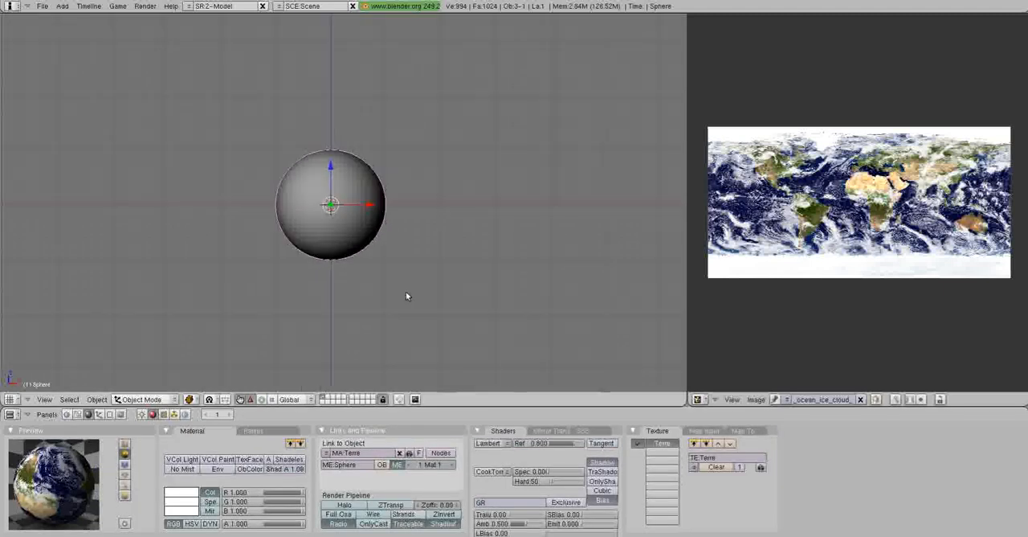
right_click(535, 67)
key("F8")
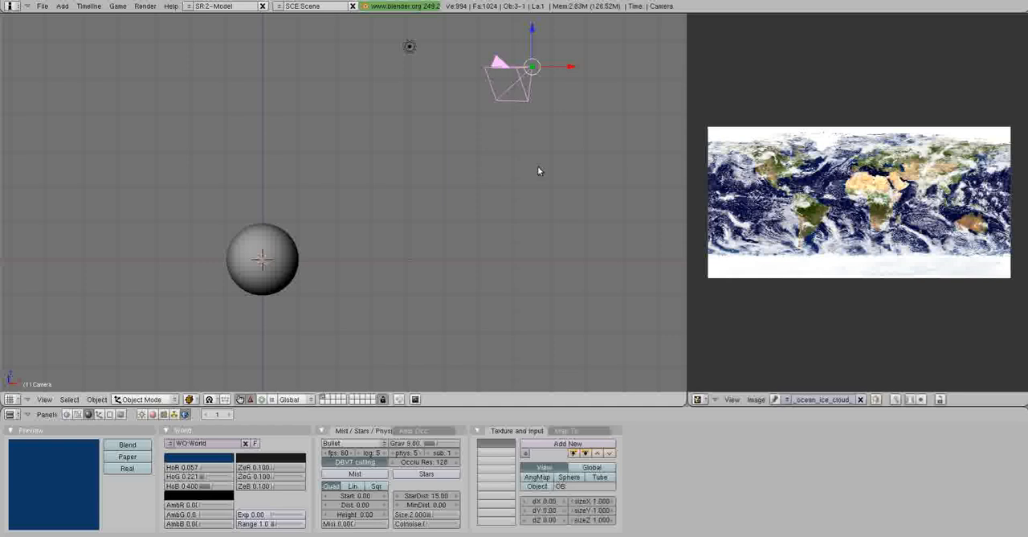
key("alt+r")
left_click(539, 167)
middle_click_drag(540, 143, 524, 165, "shift")
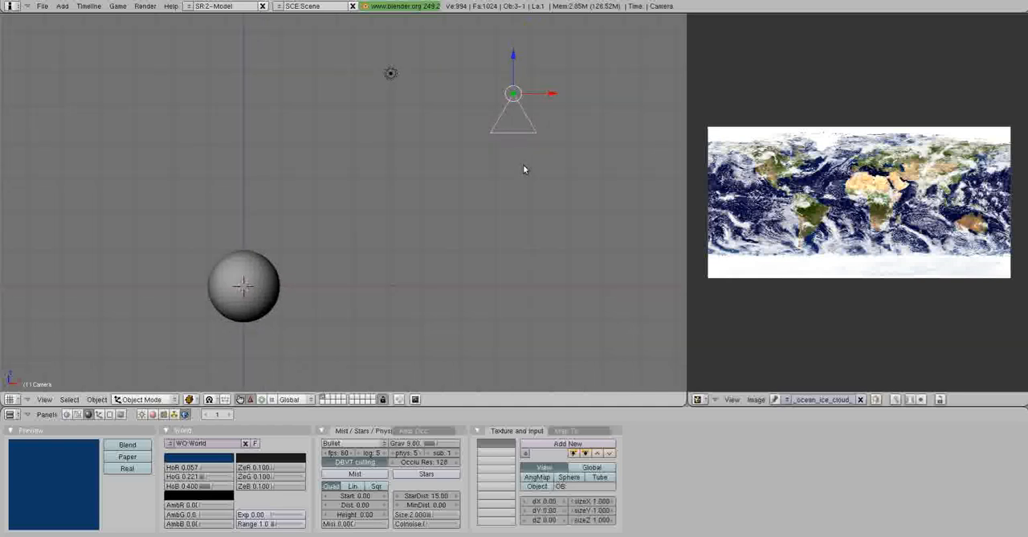
Rotate the camera about the global X axis so that it looks horizontally along the Y axis.
key("KP_0")
scroll(523, 165, "down", 5)
middle_click_drag(406, 191, 547, 237)
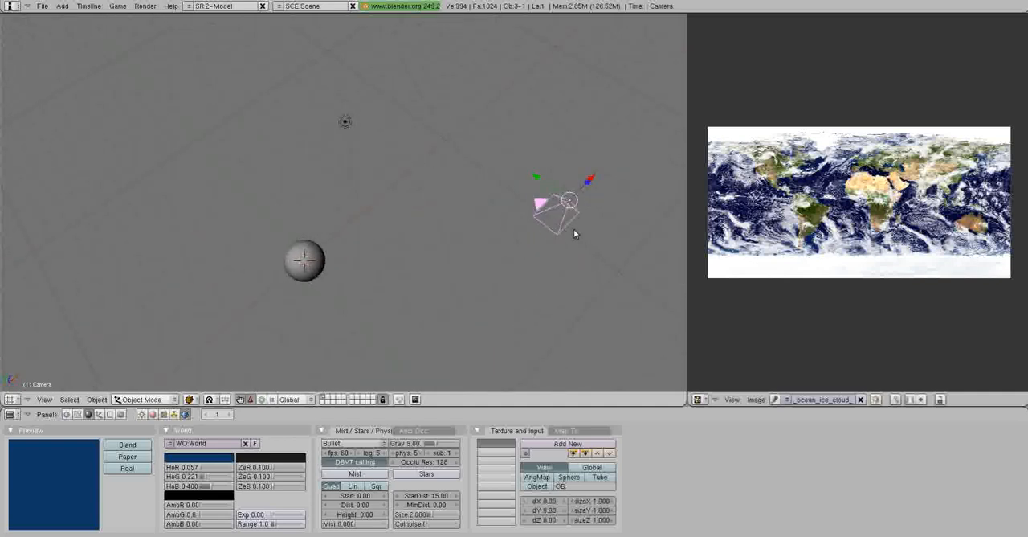
key("r")
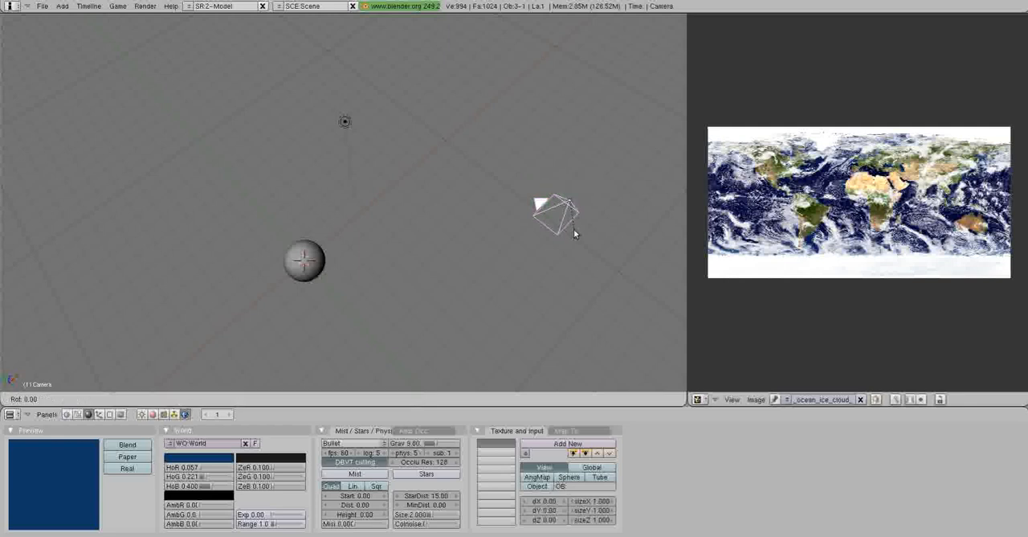
type("x")
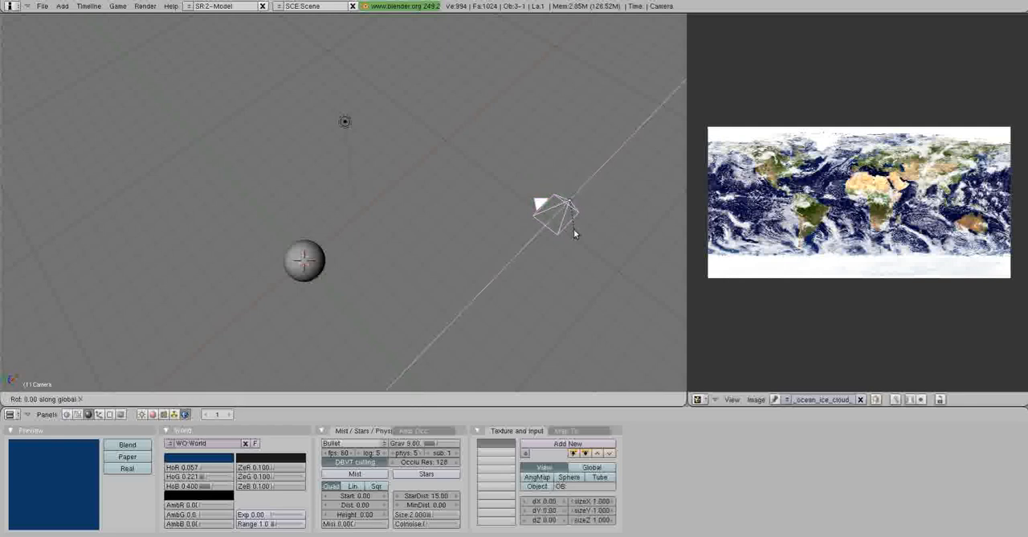
type("30")
key("Return")
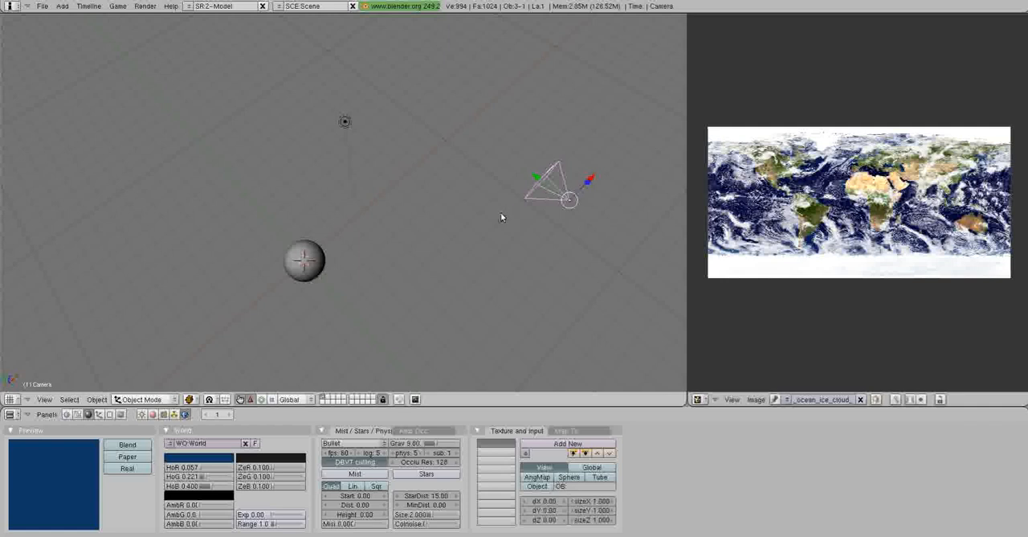
middle_click_drag(500, 214, 315, 152)
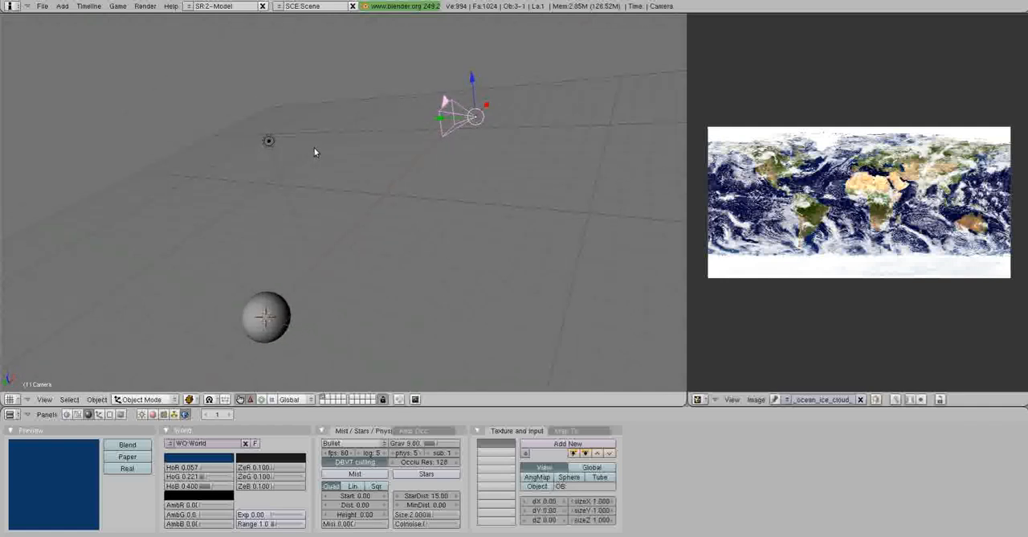
Looking through the camera, move it sideways and downwards until the sphere is centred in the frame.
key("KP_0")
key("g")
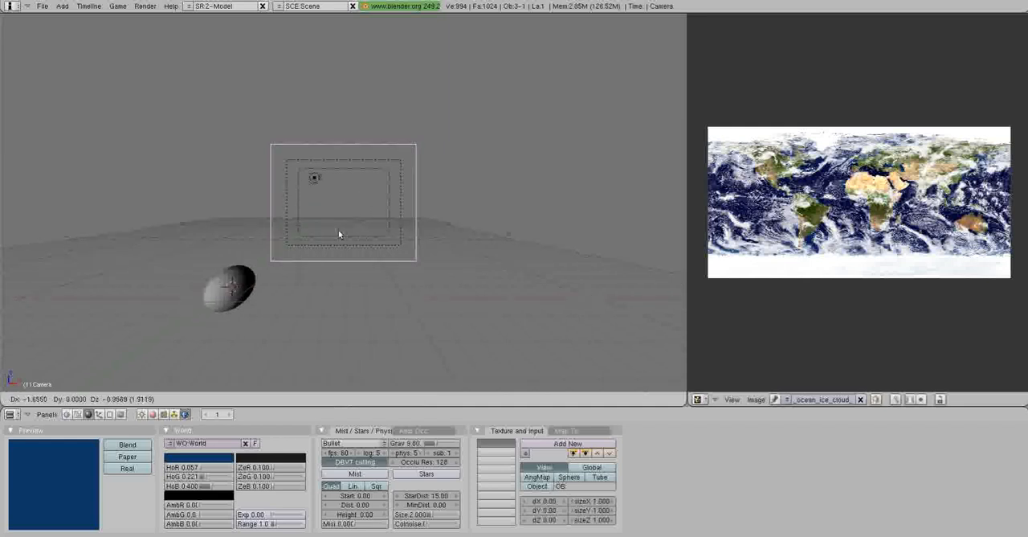
left_click(217, 313)
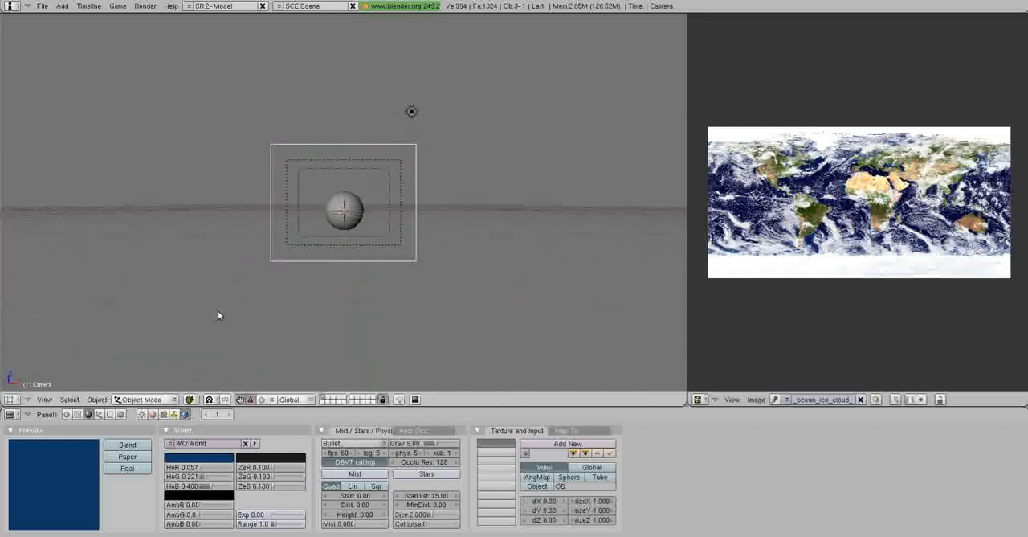
key("g")
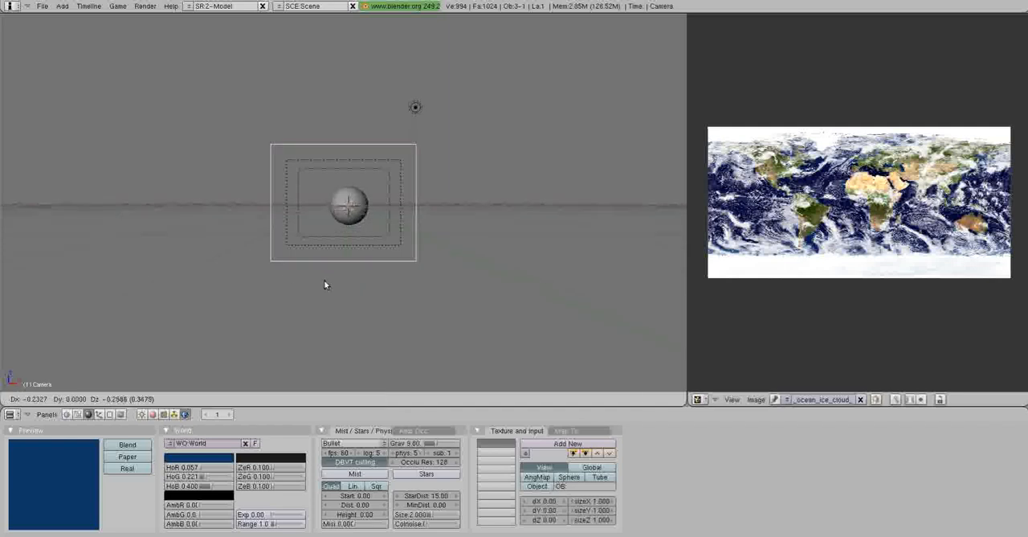
left_click(327, 282)
Move the camera closer to the sphere along its local Z axis, then fine-tune its position to keep the sphere centred.
key("g")
key("z")
key("z")
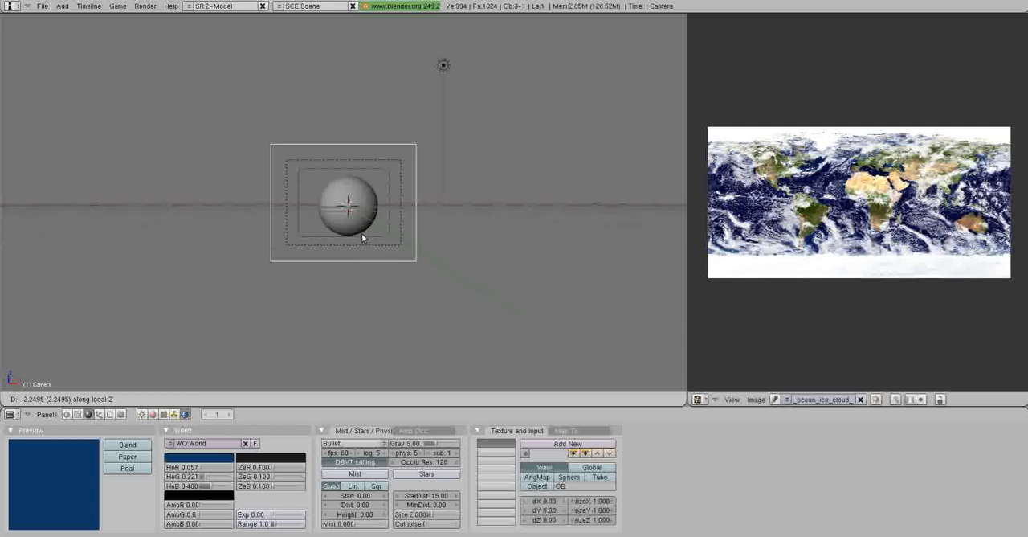
left_click(361, 231)
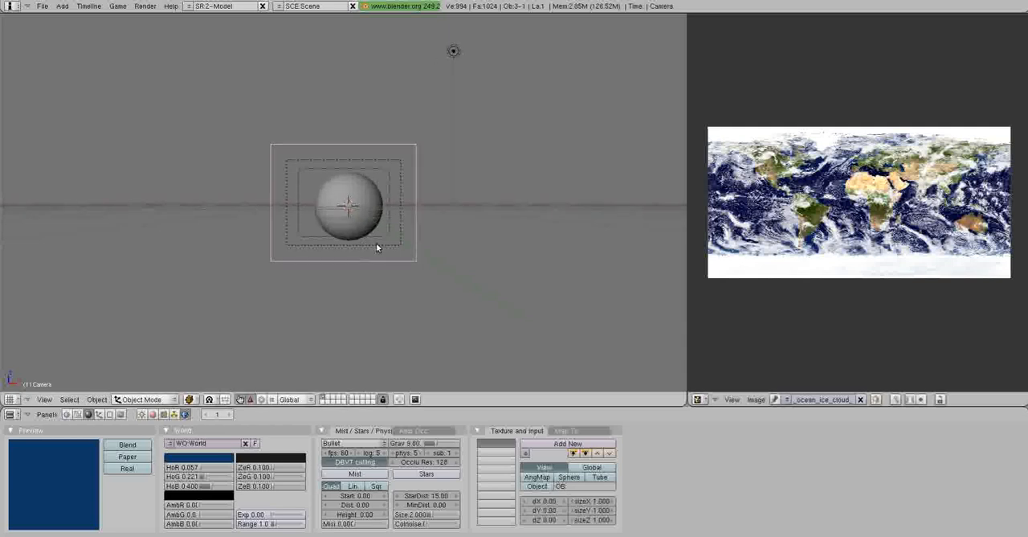
key("g")
left_click(394, 221)
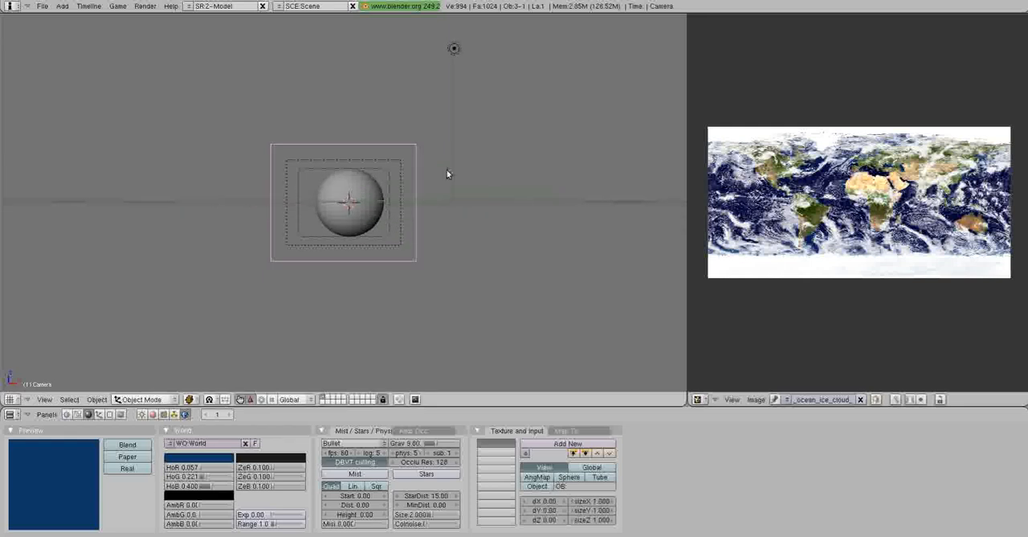
In an orthographic top view, move the lamp behind the sphere, away from the camera and slightly towards negative X.
middle_click_drag(447, 171, 380, 228)
right_click(333, 136)
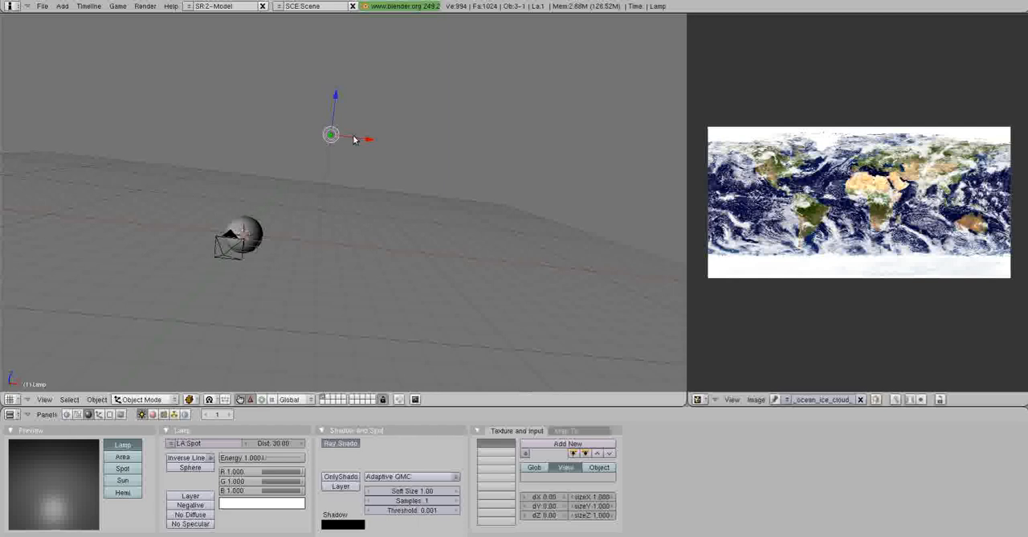
key("KP_7")
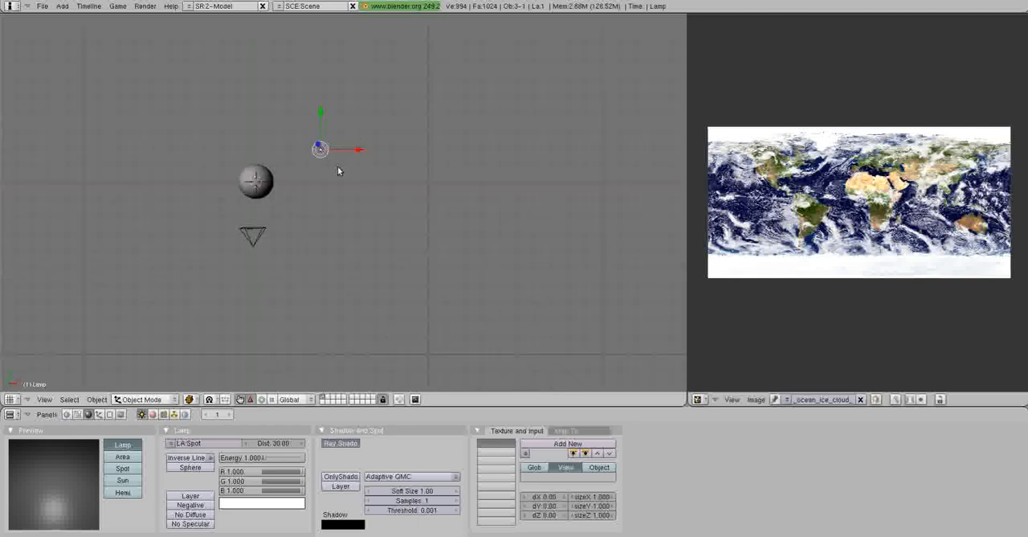
middle_click_drag(386, 152, 436, 188, "shift")
key("KP_5")
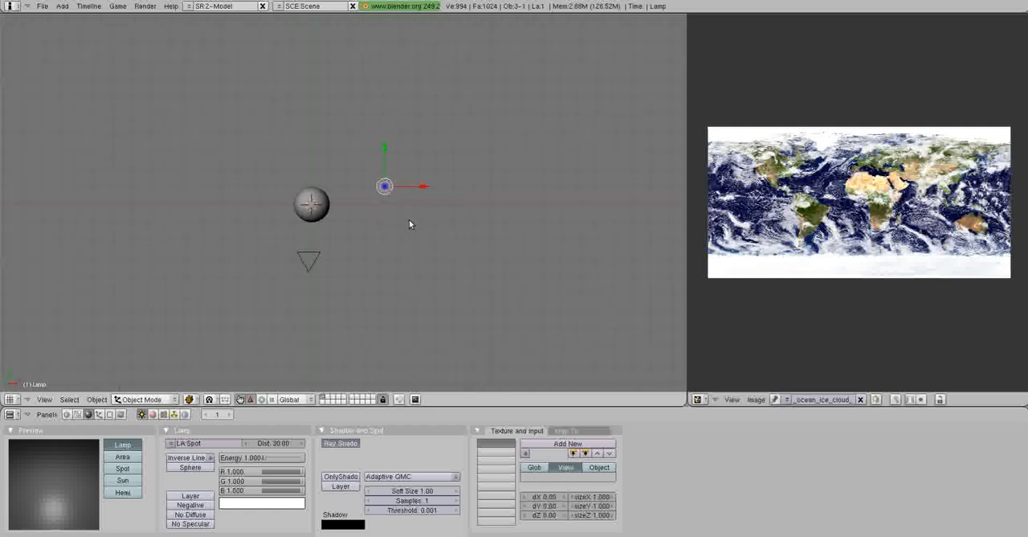
key("g")
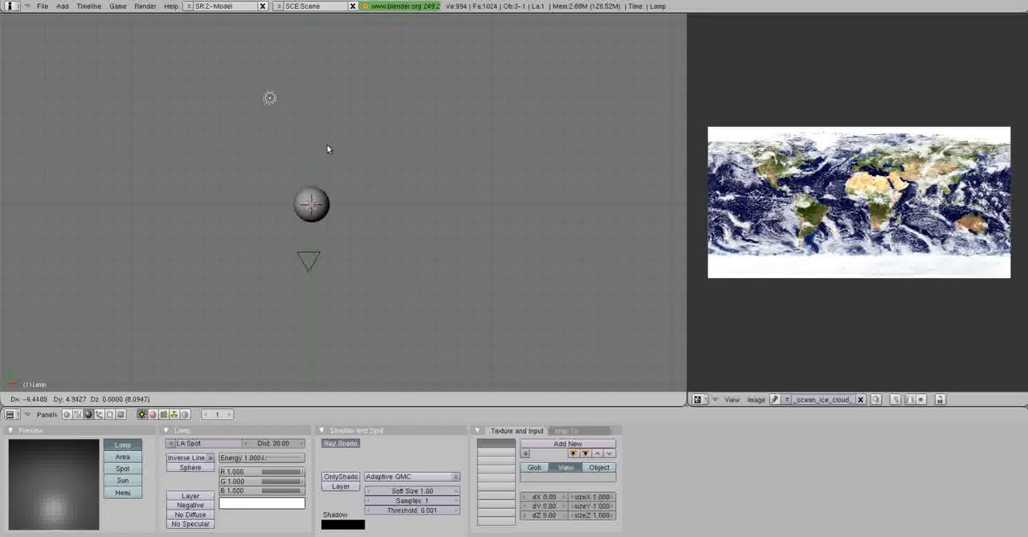
left_click(314, 145)
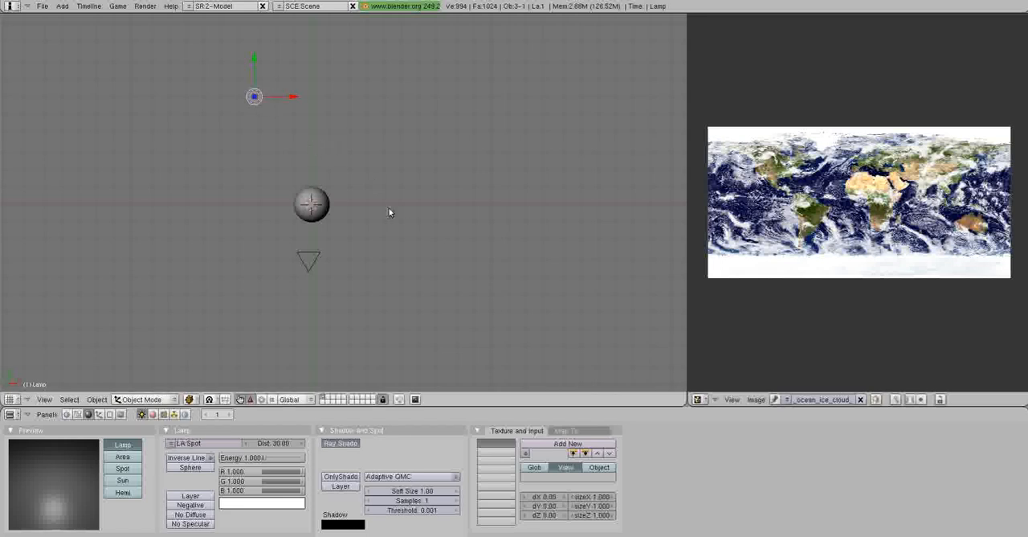
Try to lower the lamp along the Z axis.
middle_click_drag(401, 217, 229, 115)
key("g")
key("z")
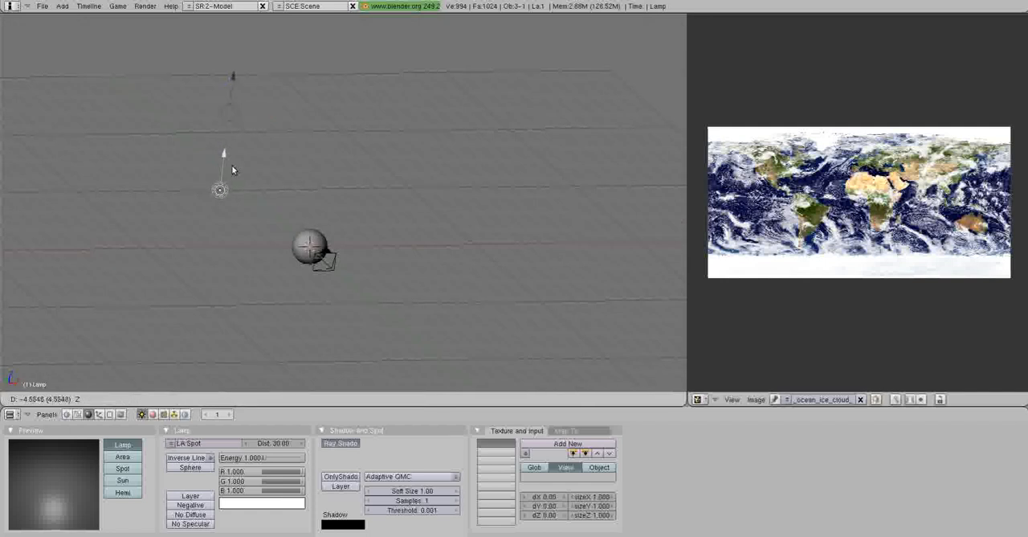
left_click(231, 165)
middle_click_drag(343, 226, 346, 195)
key("ctrl+z")
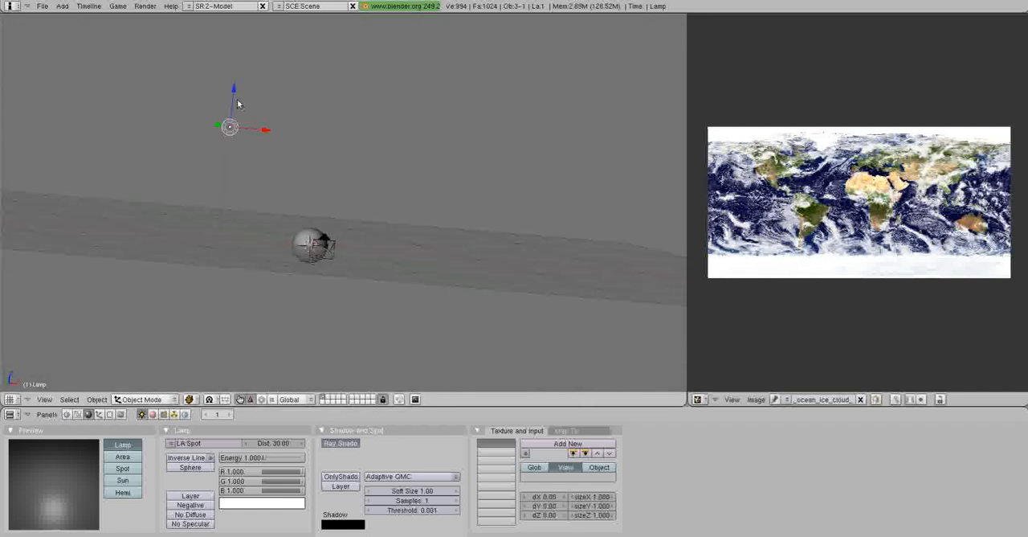
Lower the lamp straight down along the Z axis until it is level with the sphere.
left_click_drag(236, 99, 236, 197)
middle_click_drag(236, 197, 257, 245)
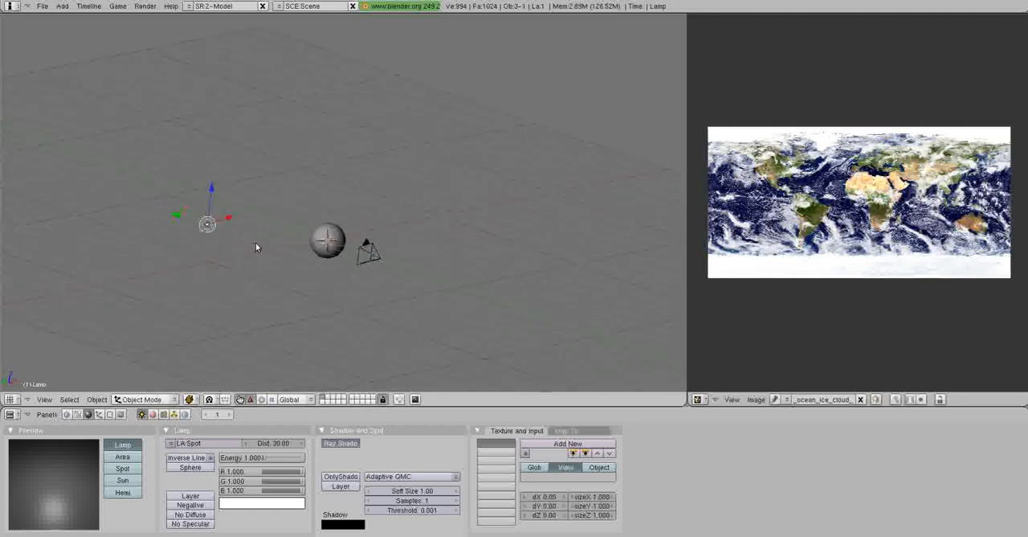
middle_click_drag(432, 265, 394, 239)
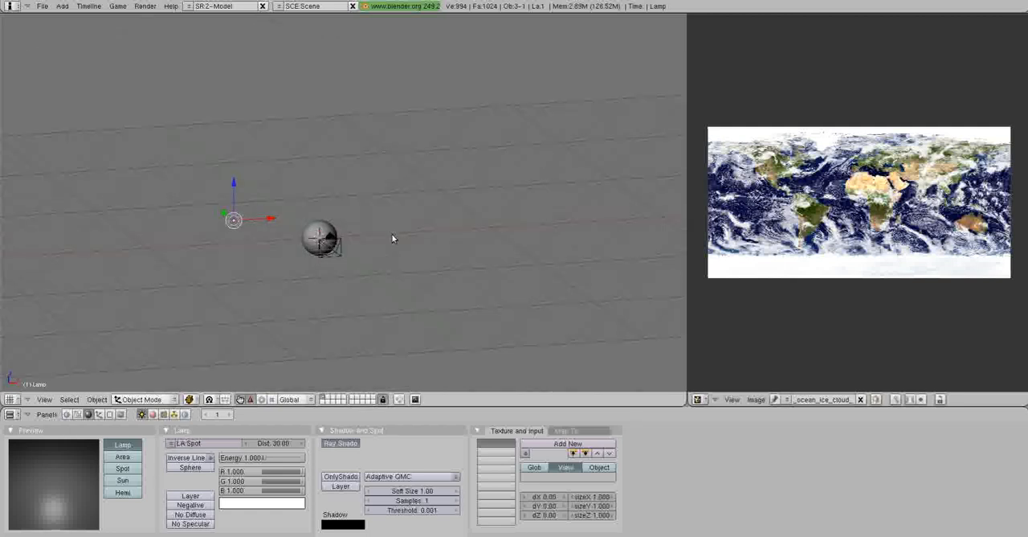
Change the lamp type to Sun and, in the side view, rotate it about the global X axis until its ray is horizontal.
left_click(131, 481)
middle_click_drag(225, 350, 301, 259)
key("KP_1")
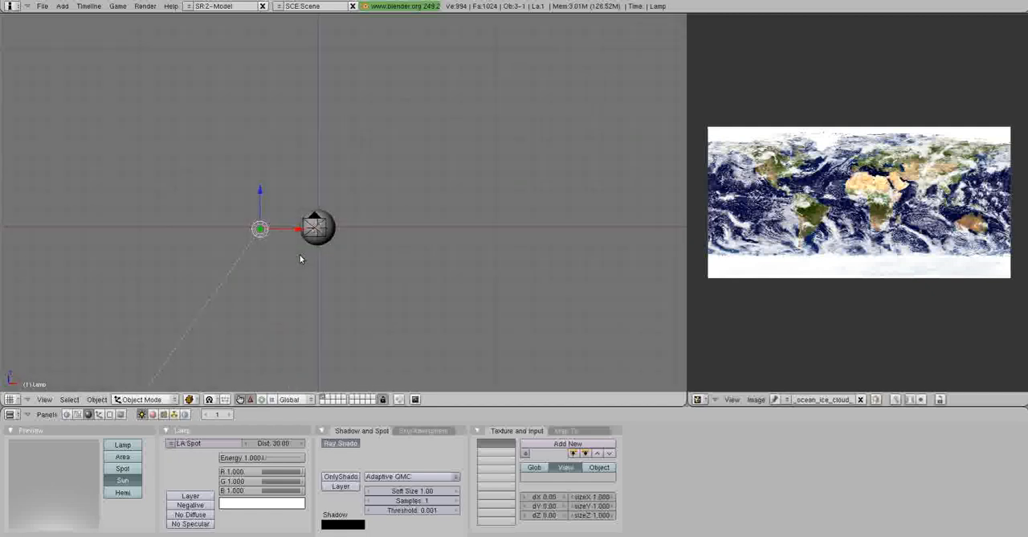
key("KP_3")
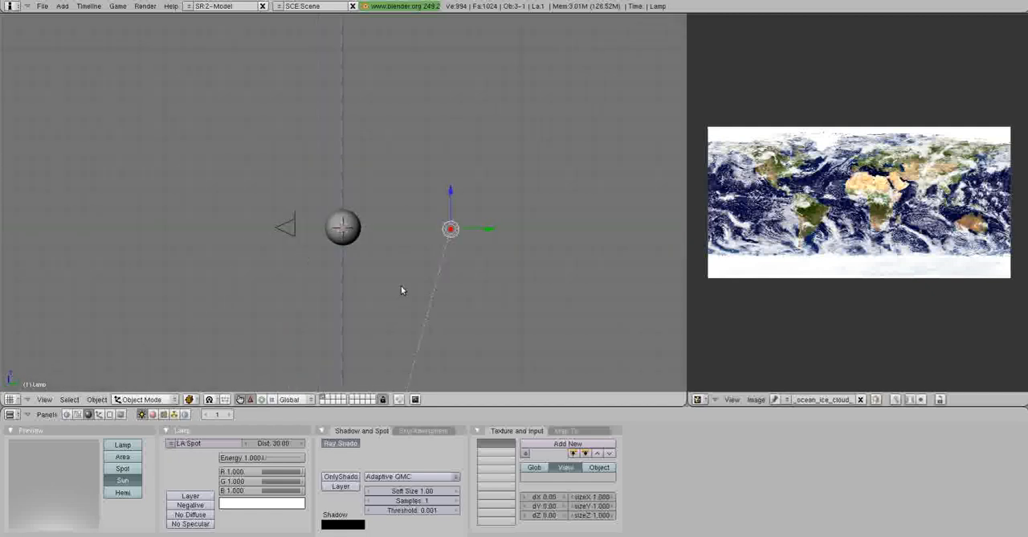
key("r")
key("x")
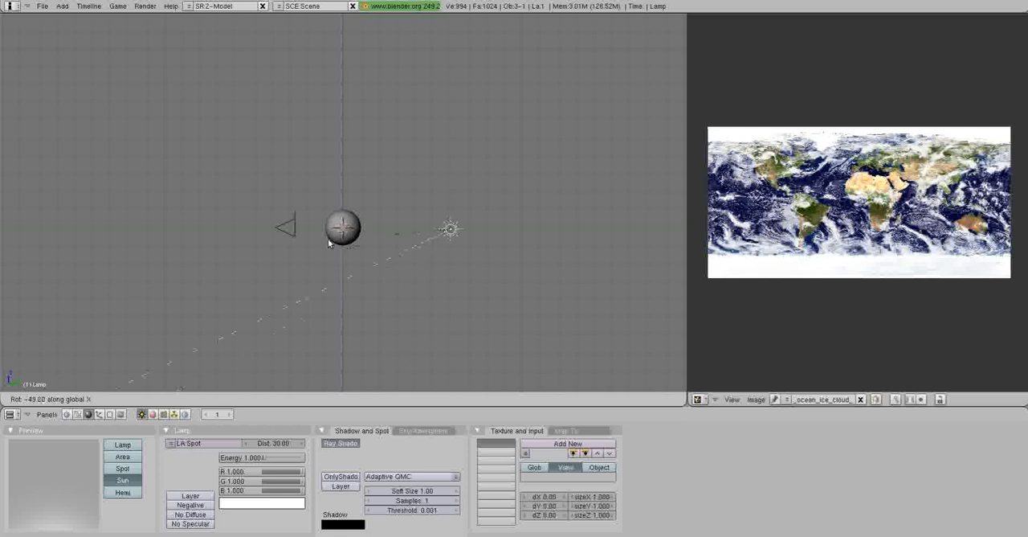
left_click(307, 173)
In the top view, rotate the sun lamp about the global Z axis so that its ray passes through the sphere.
middle_click_drag(229, 277, 361, 284)
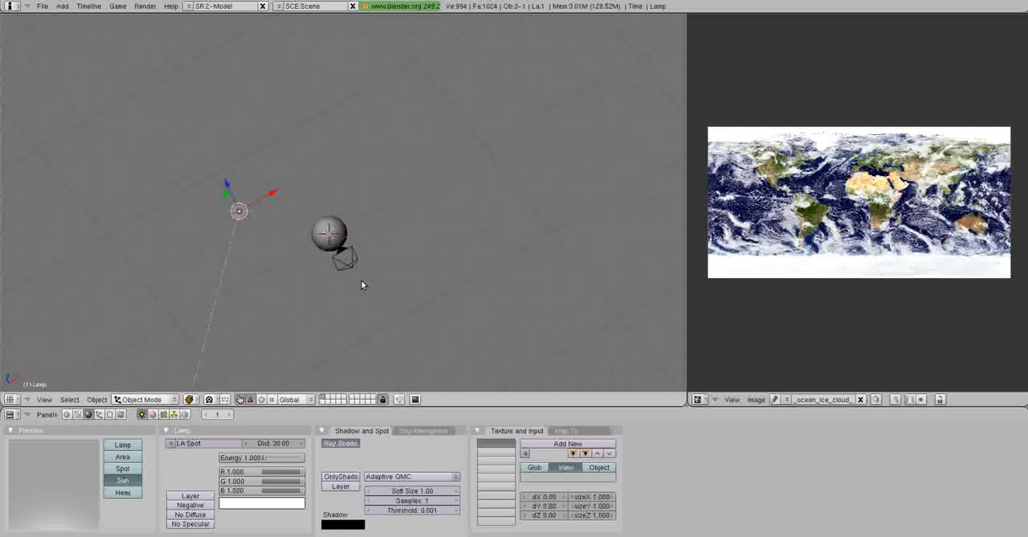
key("KP_7")
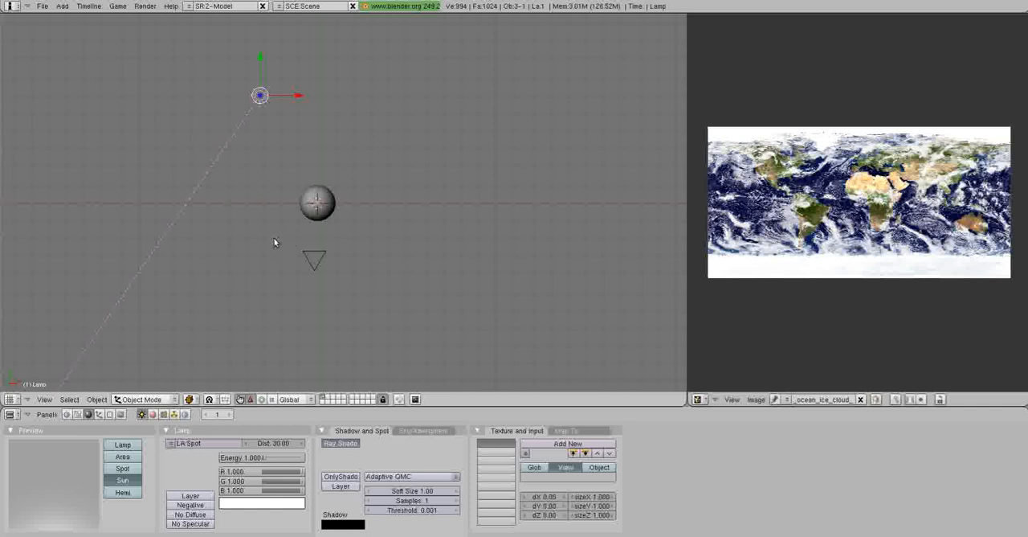
key("r")
key("z")
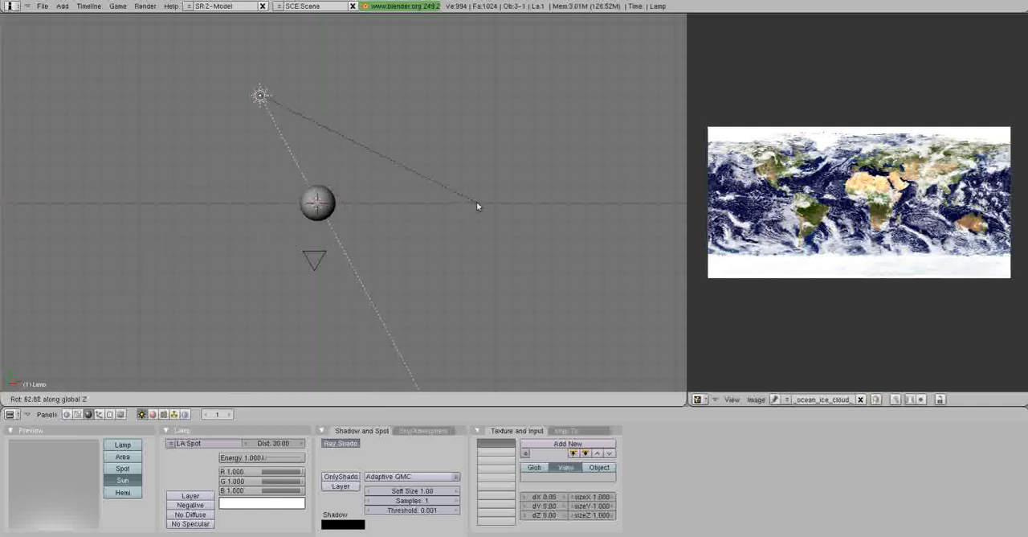
left_click(477, 207)
middle_click_drag(415, 263, 470, 218)
Select the camera and set the world's horizon colour to black.
right_click(350, 269)
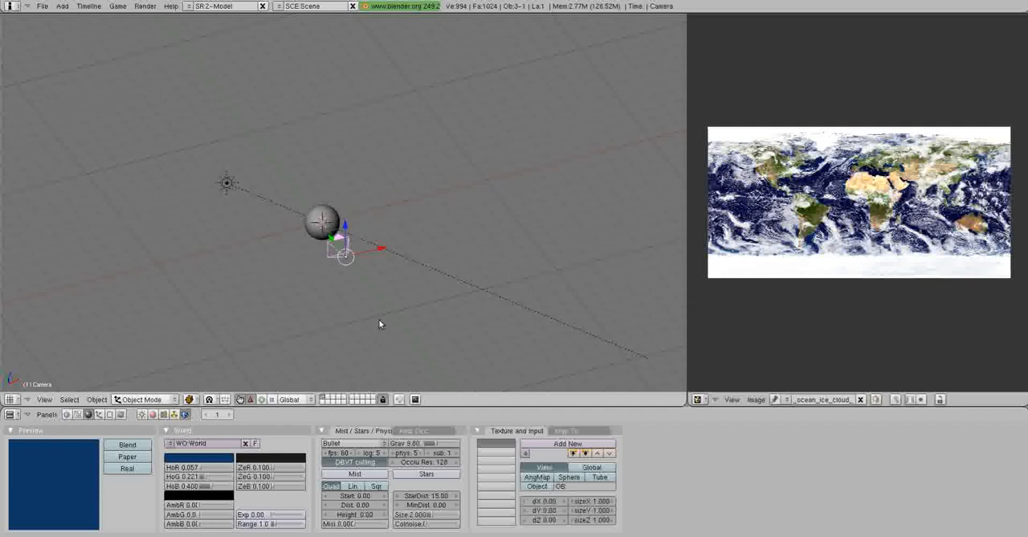
left_click(201, 458)
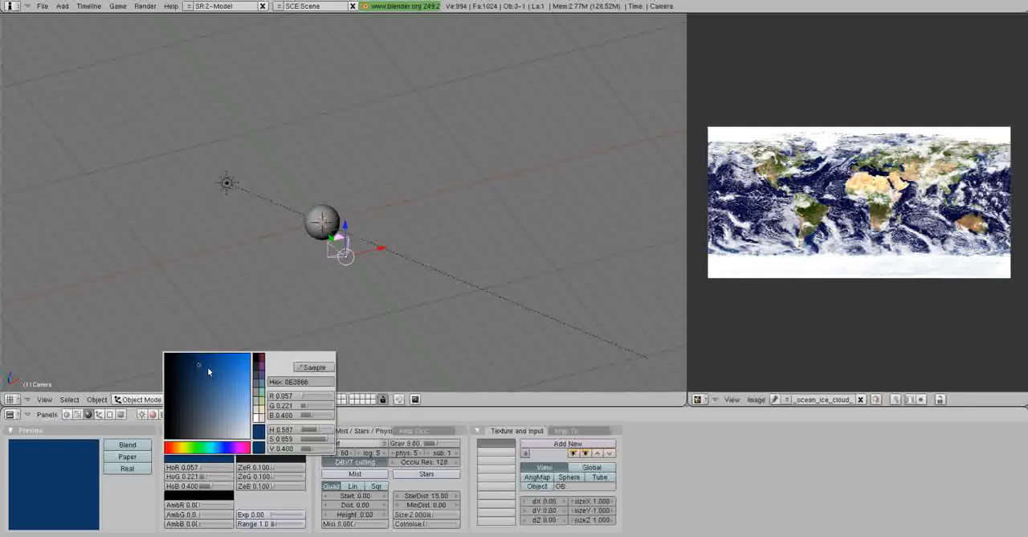
left_click_drag(208, 370, 163, 450)
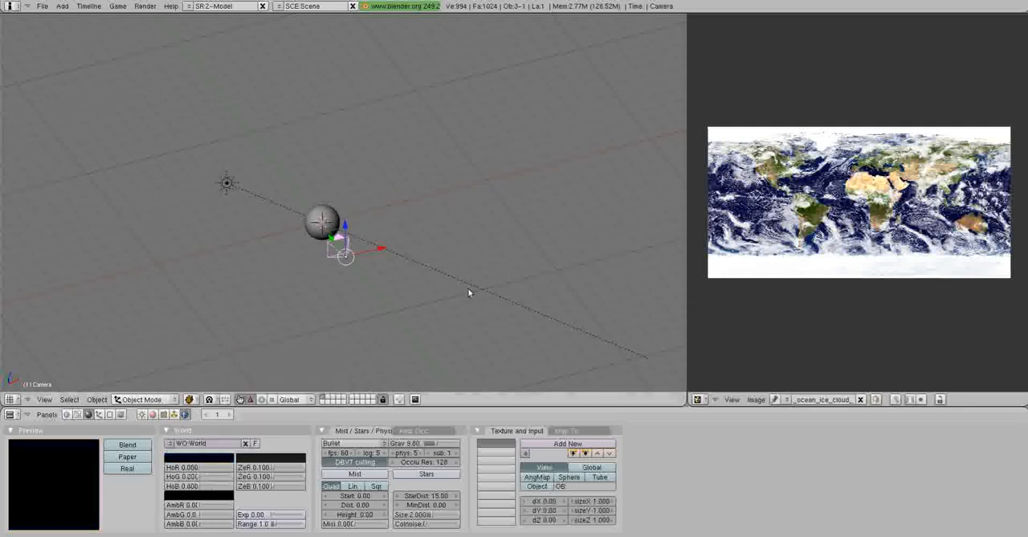
Enable stars in the world settings with a star distance of 9 and a size of 0.2.
middle_click_drag(491, 239, 368, 242)
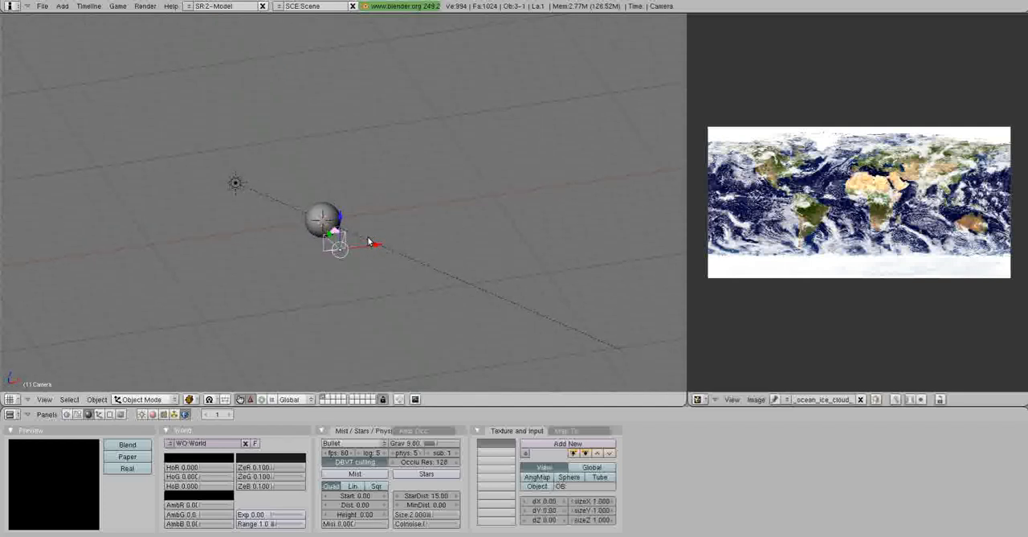
left_click(426, 474)
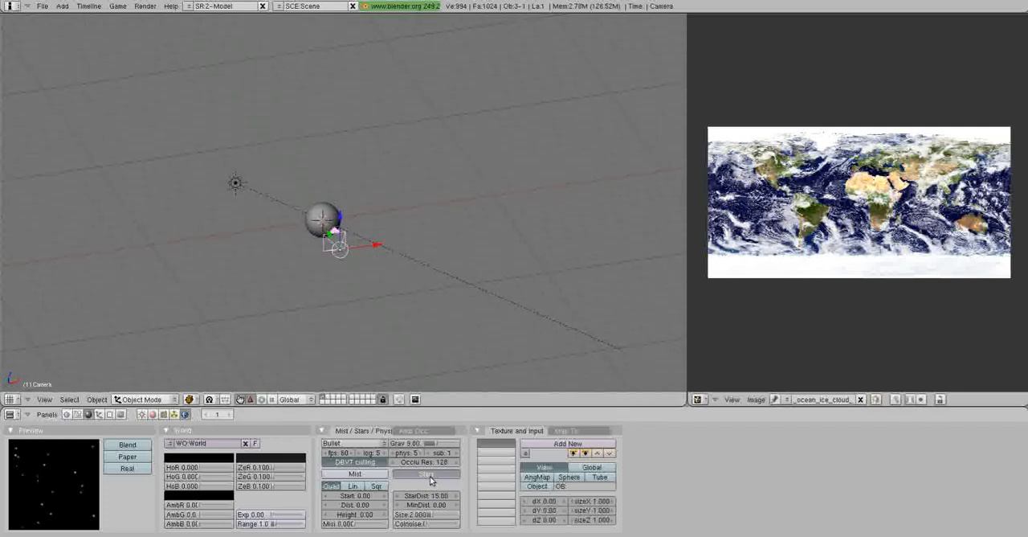
left_click(439, 498)
type("9")
key("Return")
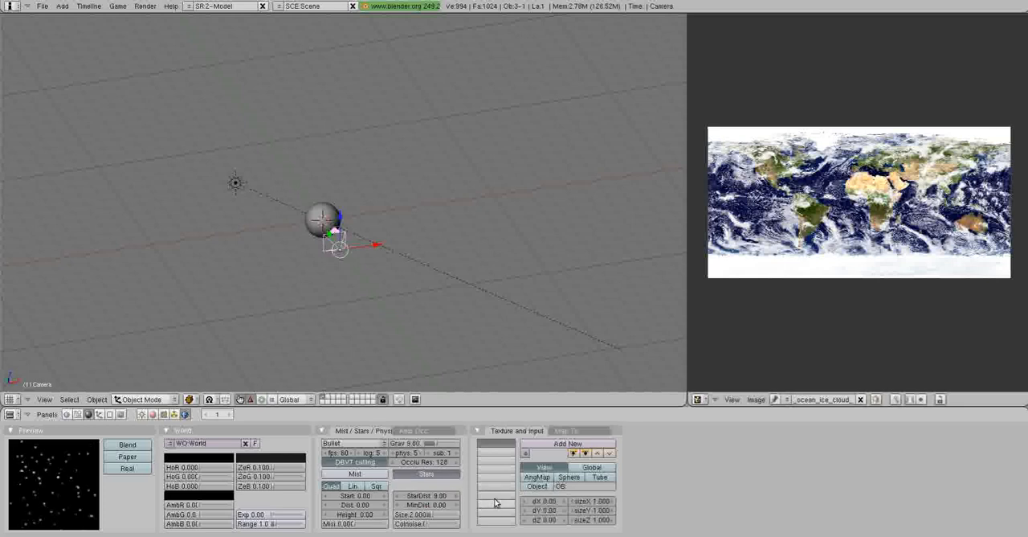
left_click(436, 514)
type("0.2")
key("Return")
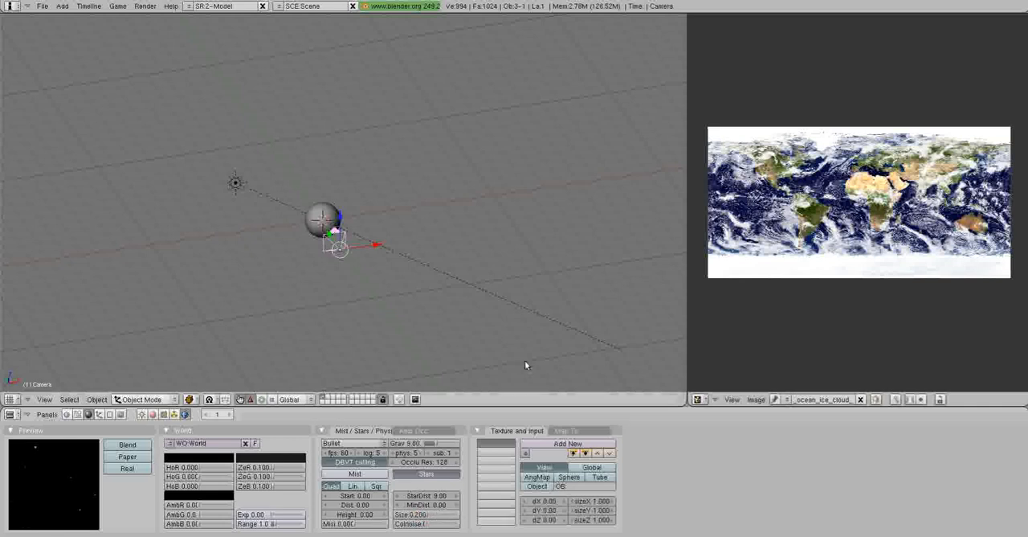
Set the pivot to the 3D cursor and orbit the camera around the sphere about global Z by about -7 and -3.4 degrees.
middle_click_drag(466, 277, 411, 245)
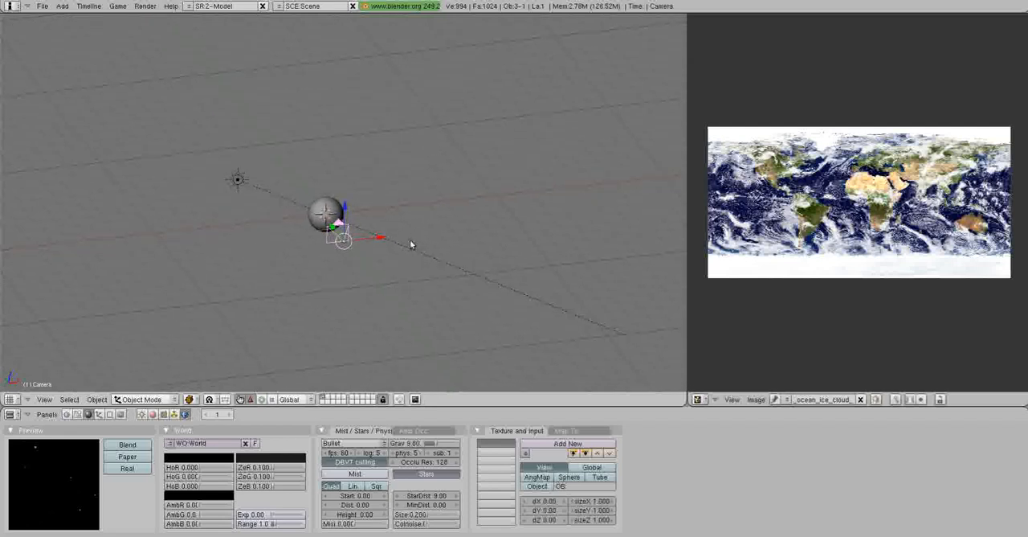
key("KP_0")
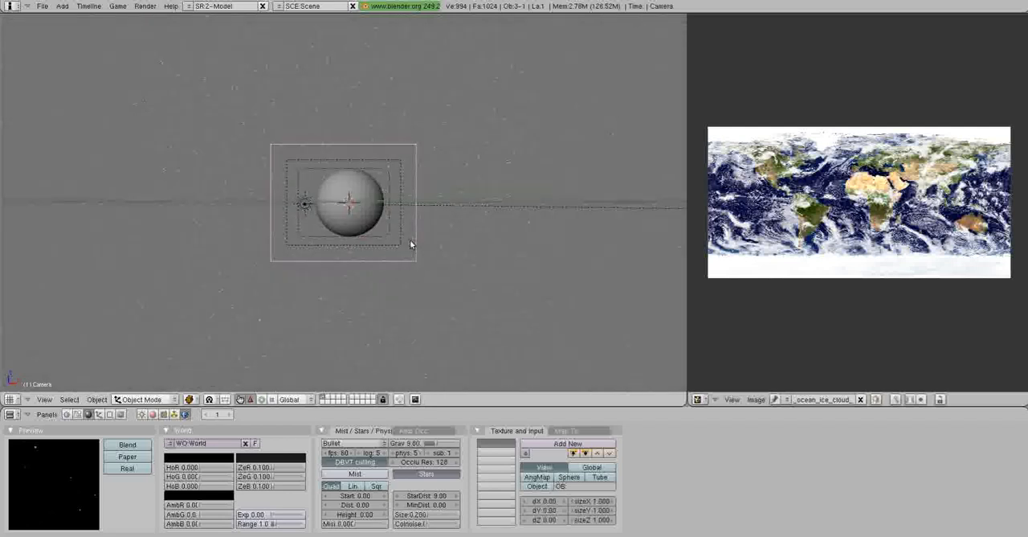
scroll(408, 235, "up", 3)
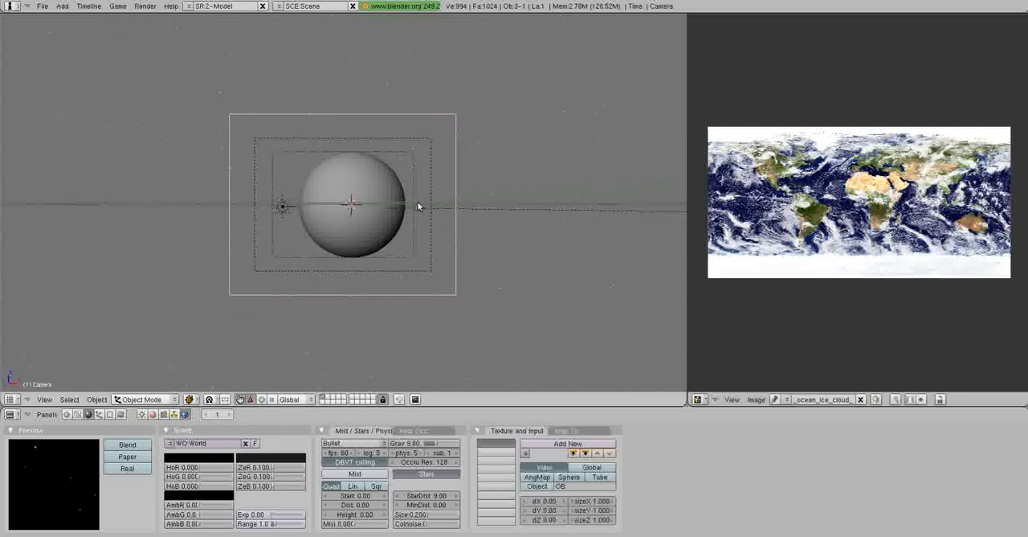
left_click(209, 399)
left_click(220, 369)
key("r")
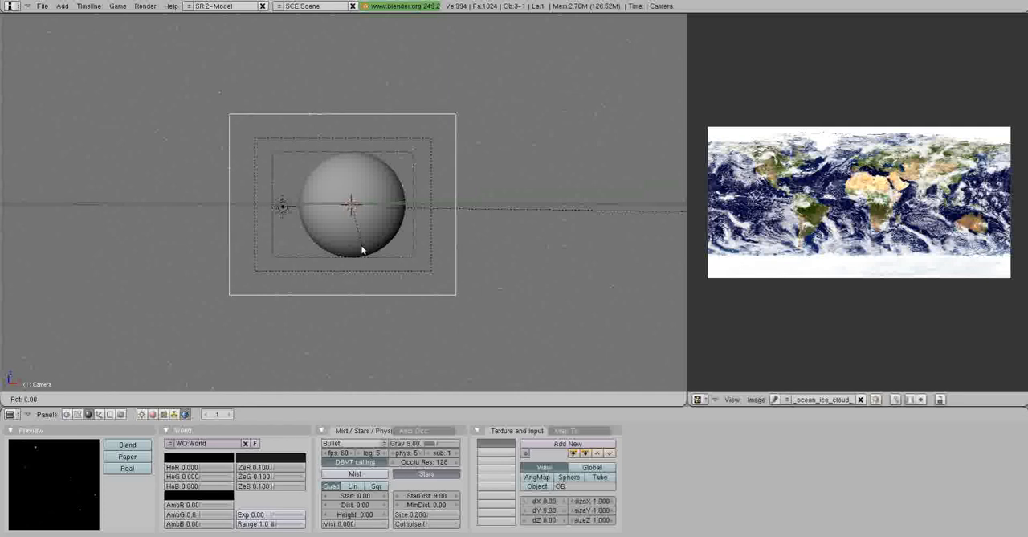
key("z")
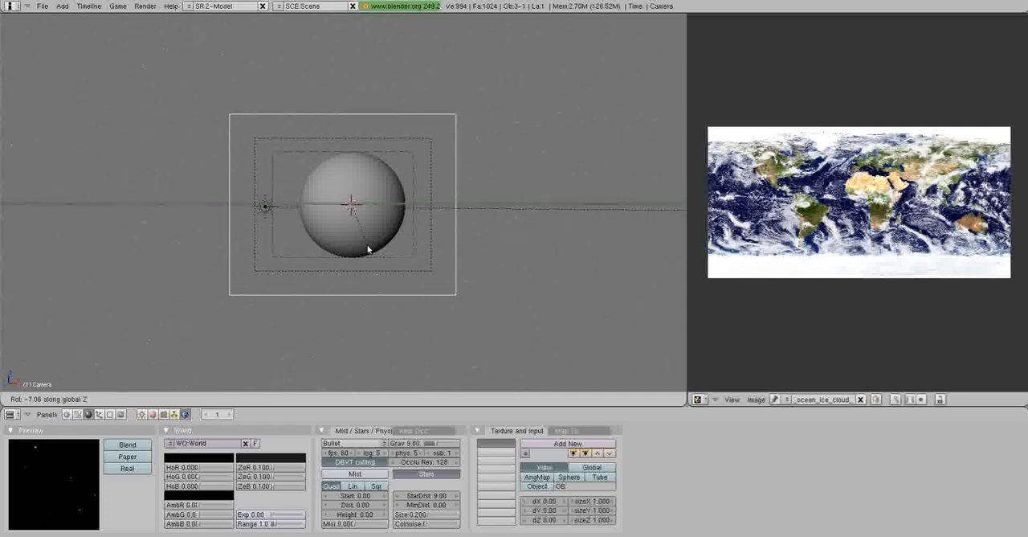
left_click(368, 249)
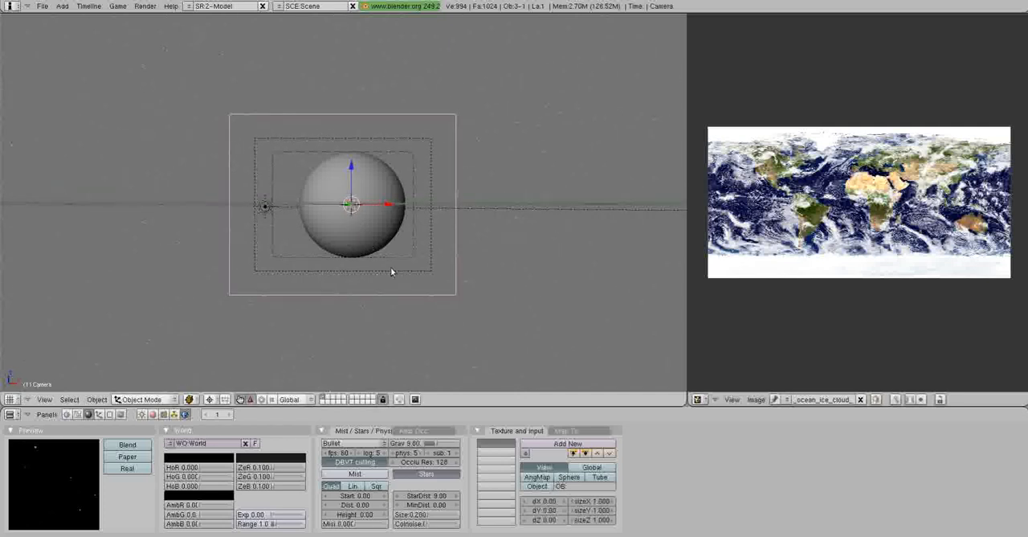
key("r")
key("z")
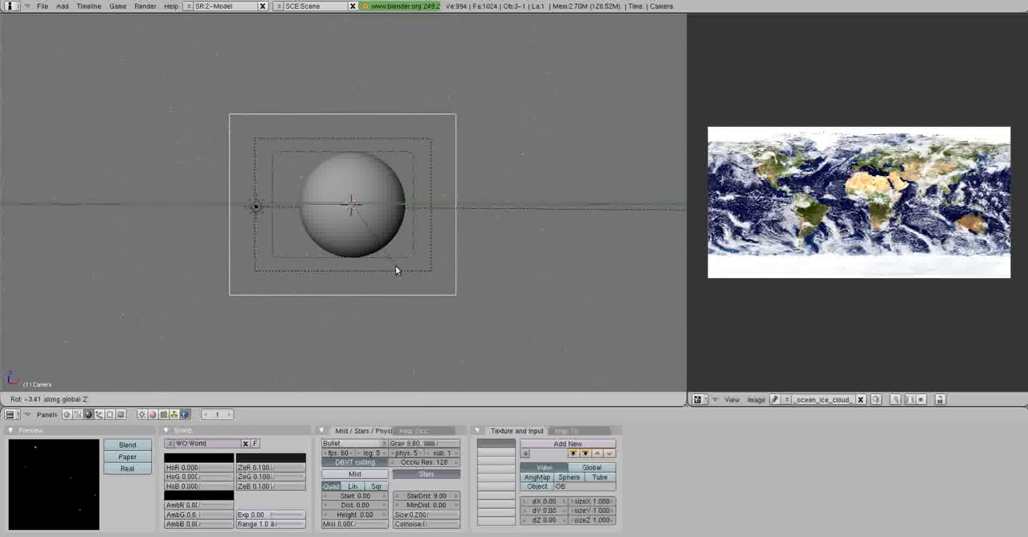
left_click(395, 270)
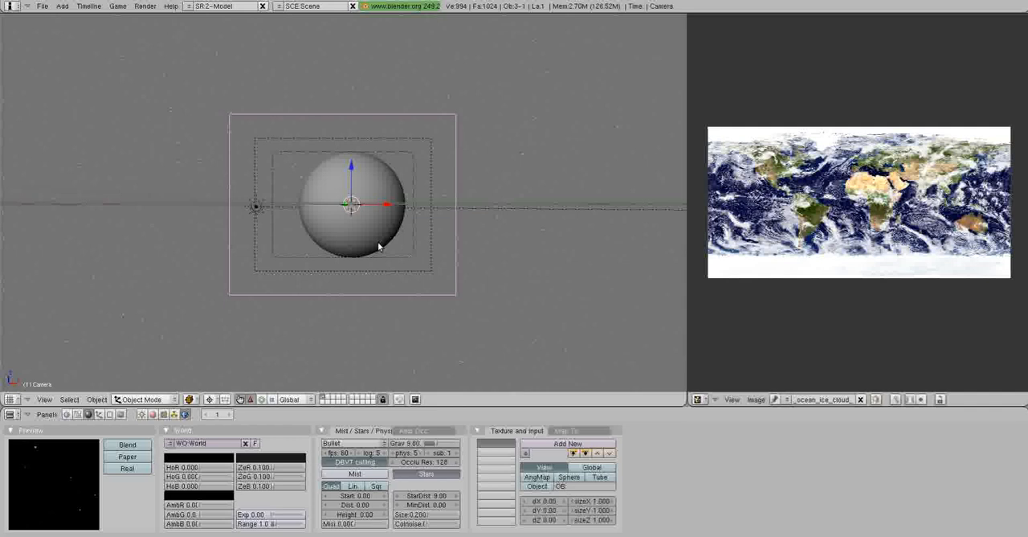
Render the camera view to examine the sphere's lighting and the star background, and close the render.
key("F12")
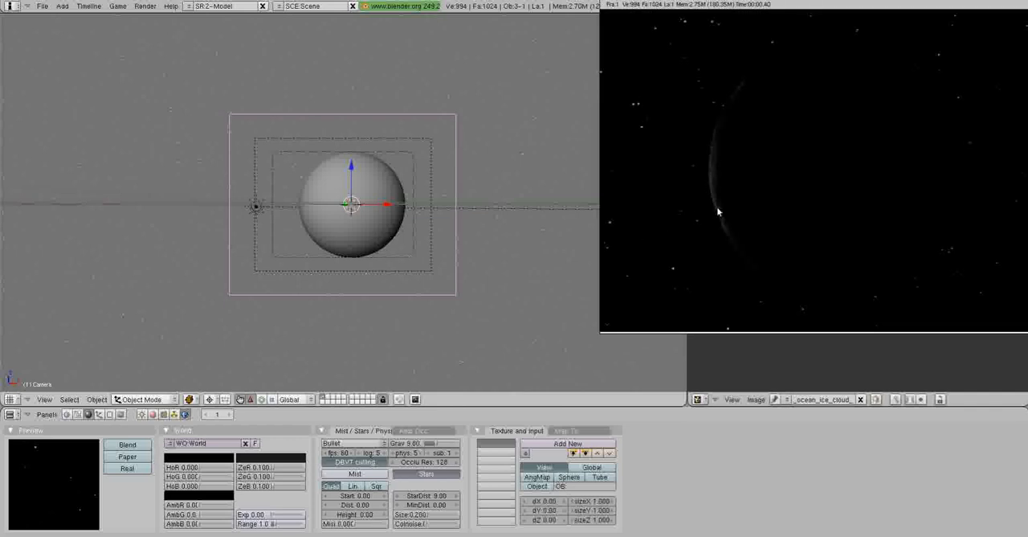
key("Escape")
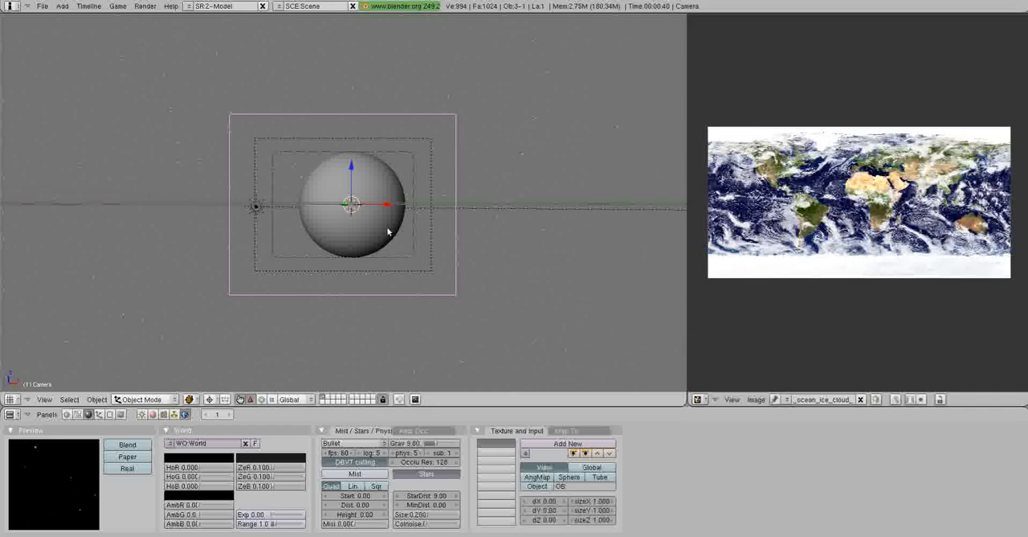
key("r")
key("Escape")
In the top view, move only the sun lamp about 1.74 units towards negative X and 1.49 units towards negative Y.
middle_click_drag(394, 222, 406, 271)
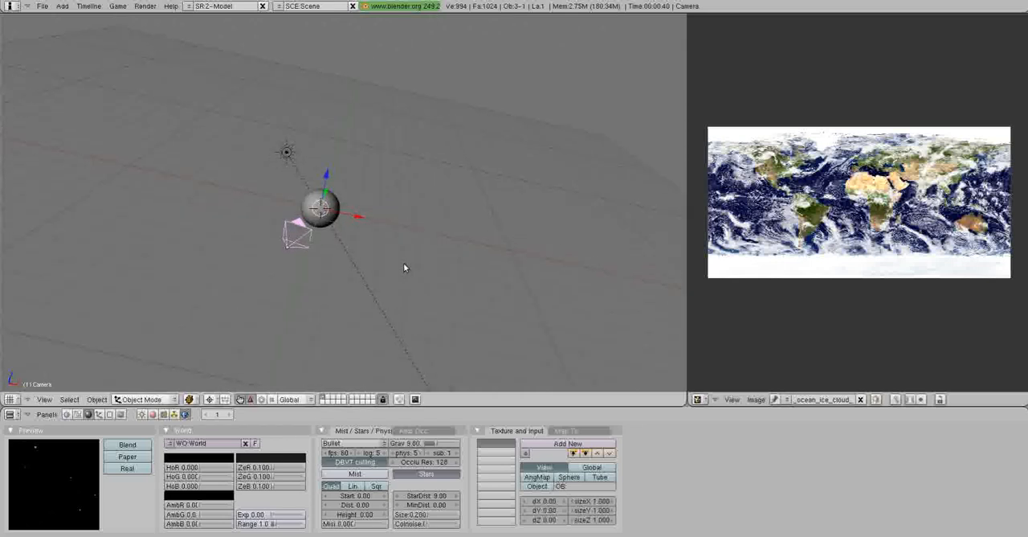
key("KP_7")
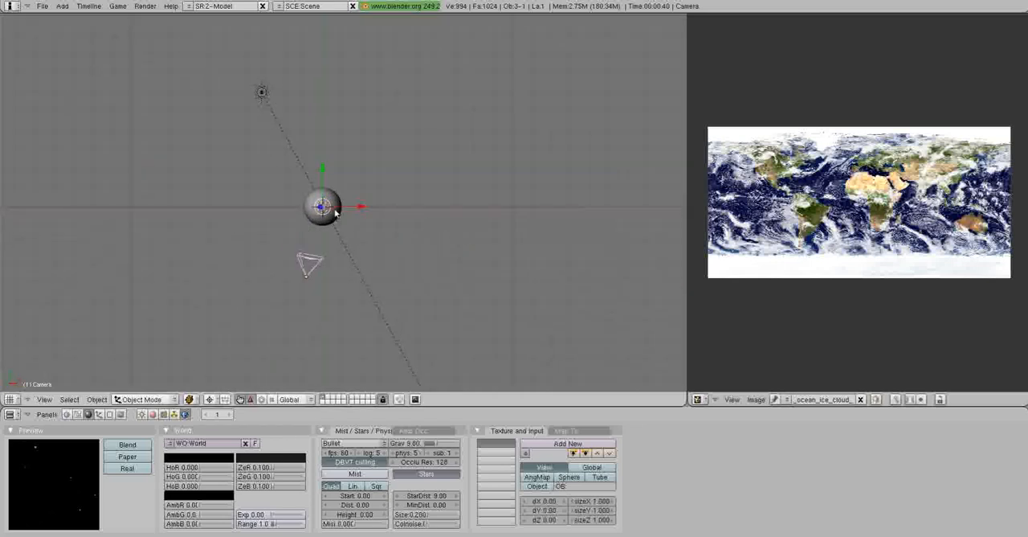
key("a")
right_click(267, 97)
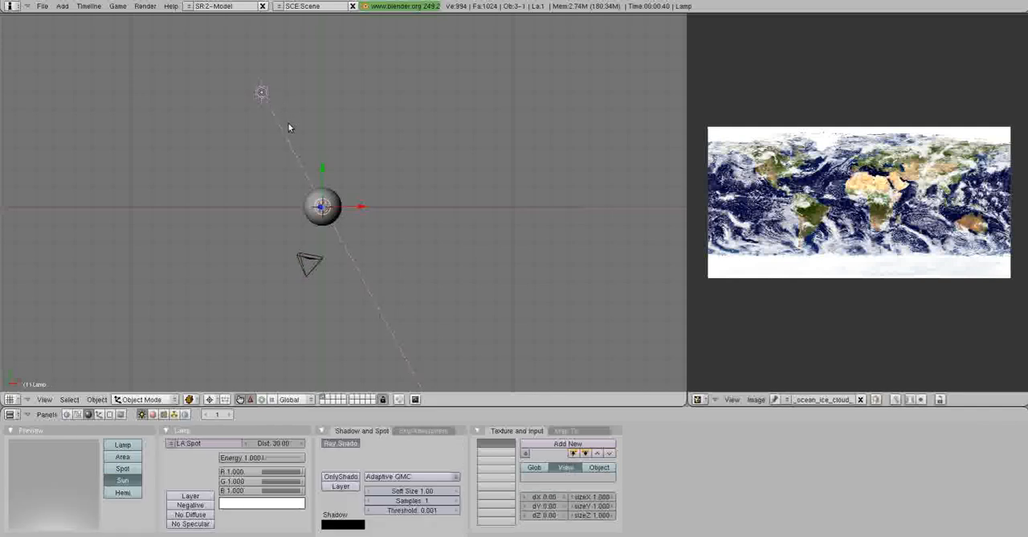
key("g")
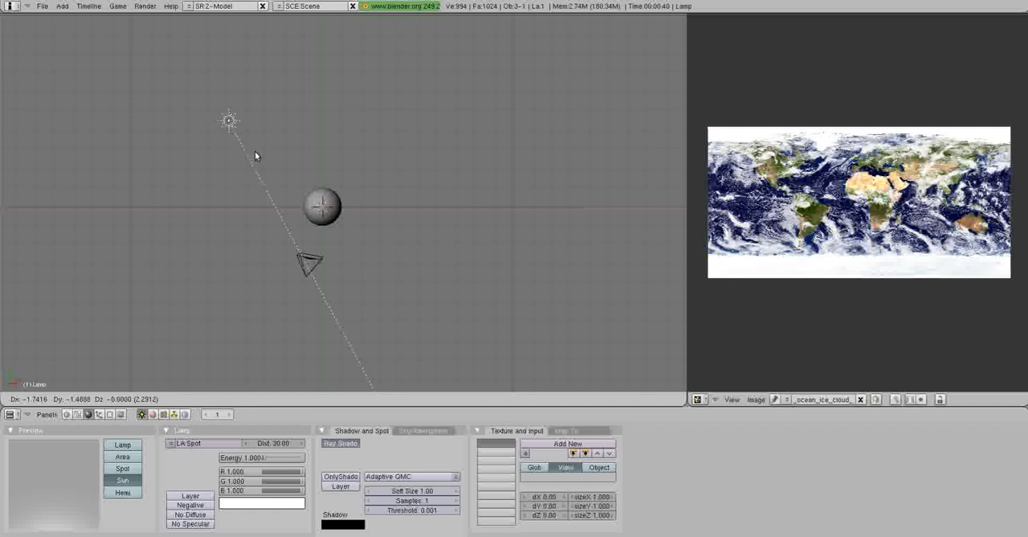
left_click(255, 154)
Switch the pivot from the 3D cursor back to the lamp's own centre and rotate the lamp so its ray points at the sphere.
key("r")
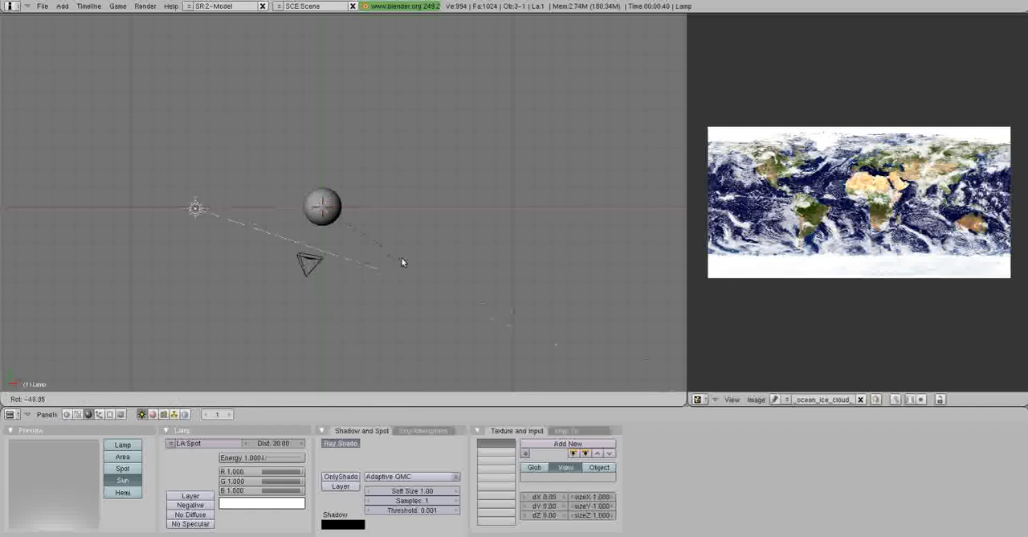
key("Escape")
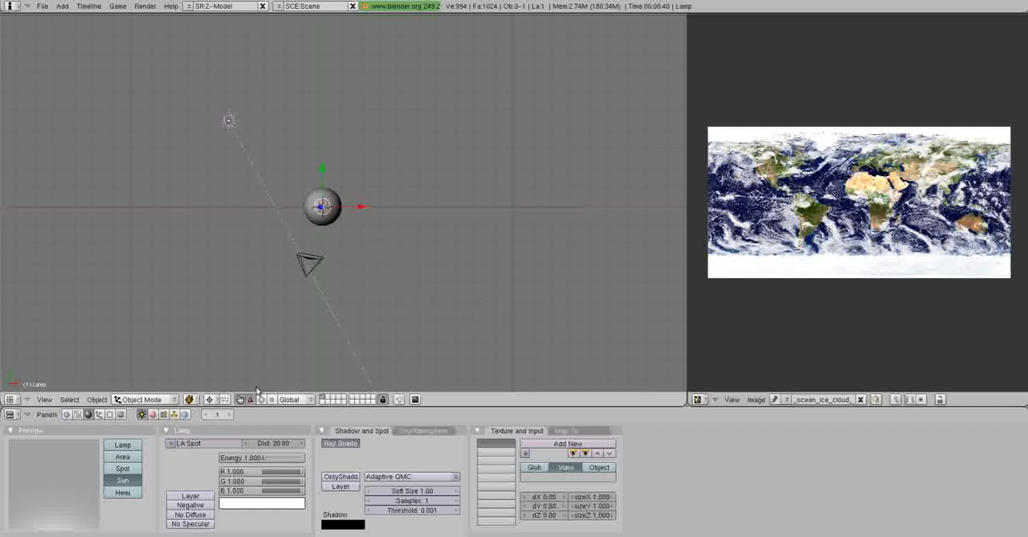
left_click(210, 399)
left_click(240, 378)
key("r")
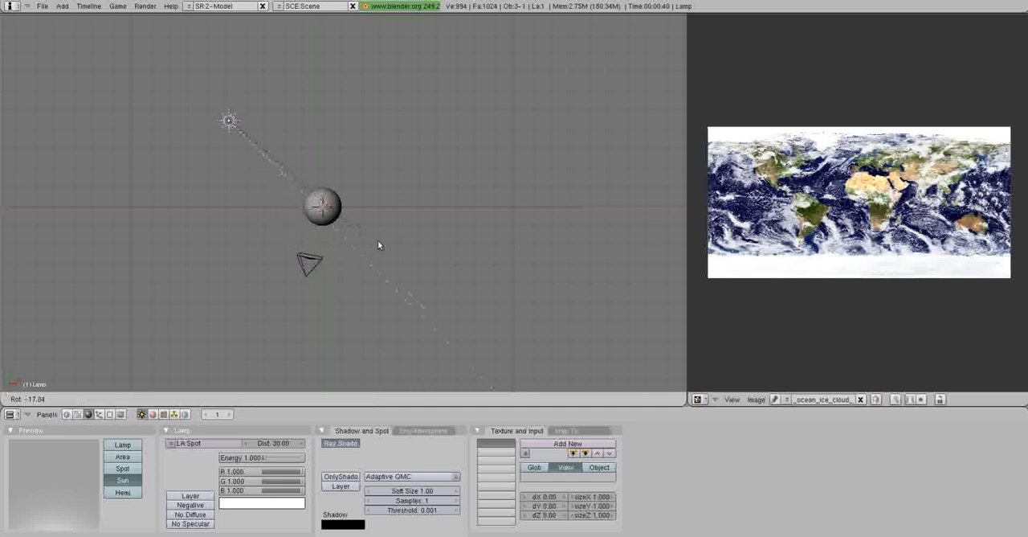
left_click(380, 234)
middle_click_drag(380, 235, 323, 179)
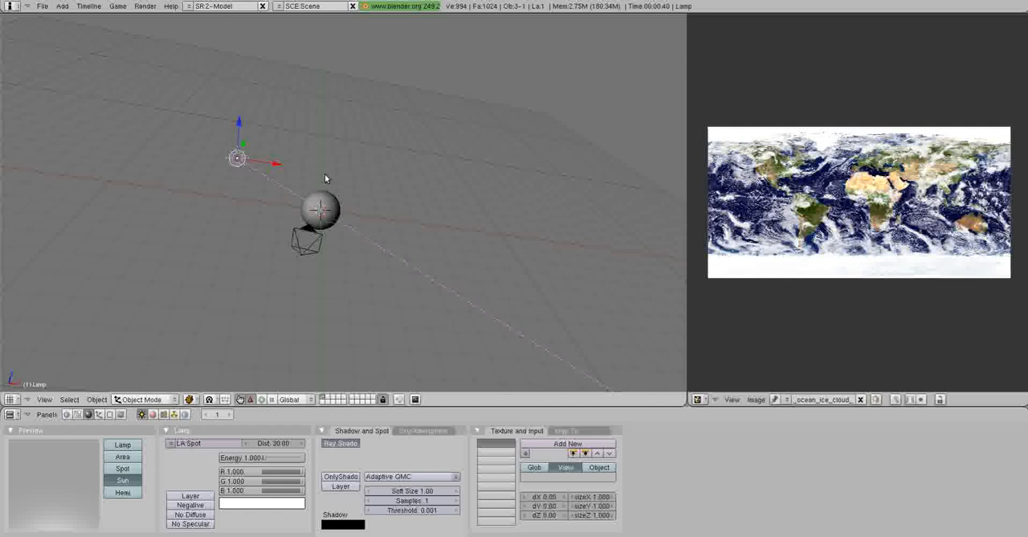
Set the sun lamp's energy to 2 and render the camera view before and after the change to compare the lighting.
key("F12")
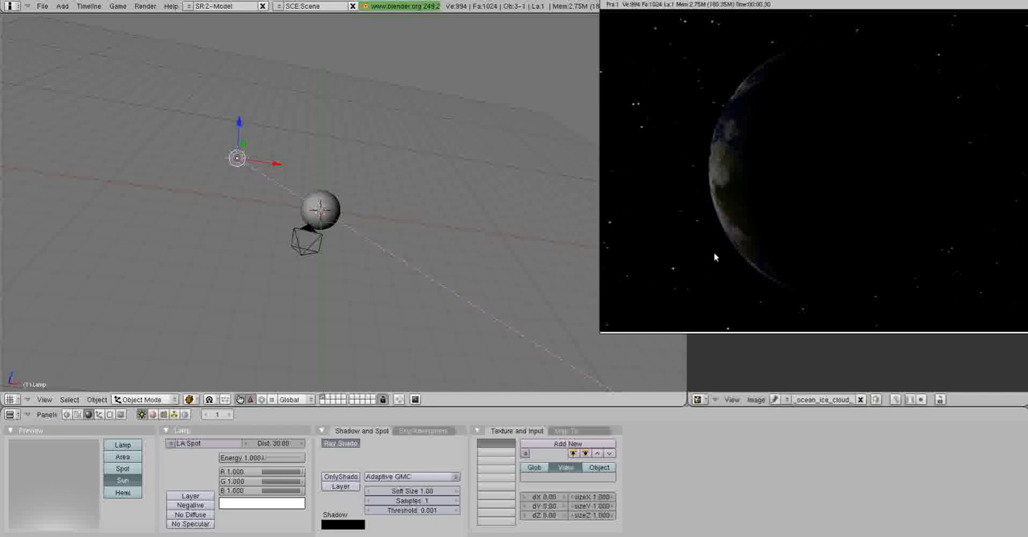
key("Escape")
mouse_move(429, 212)
middle_mouse_down()
mouse_move(434, 198)
mouse_move(441, 222)
middle_mouse_up()
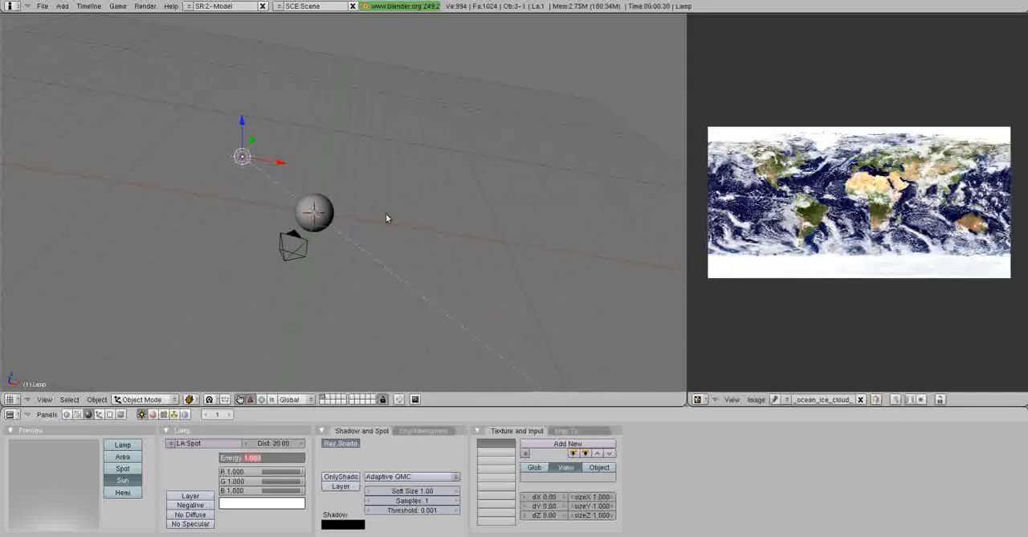
type("2")
key("Return")
key("F12")
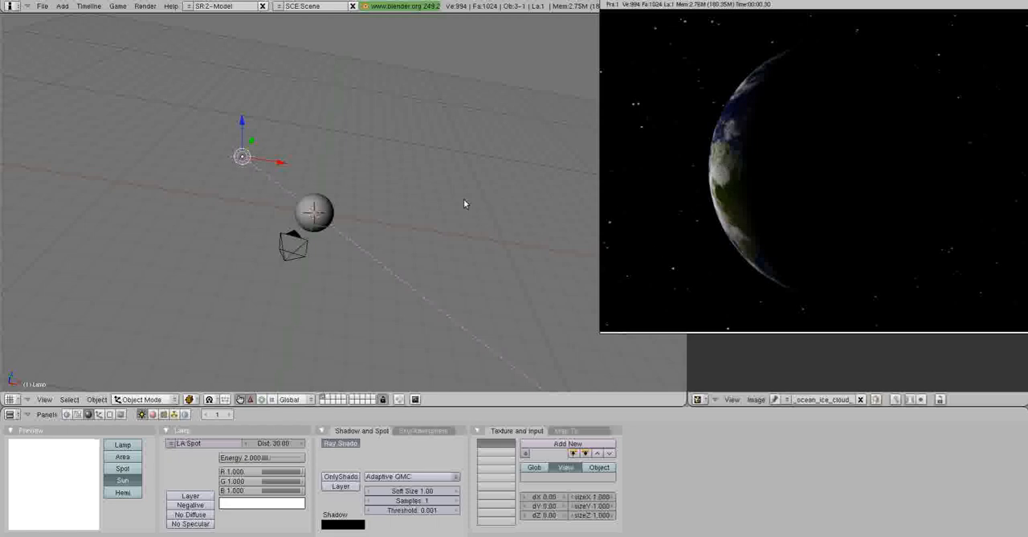
key("F11")
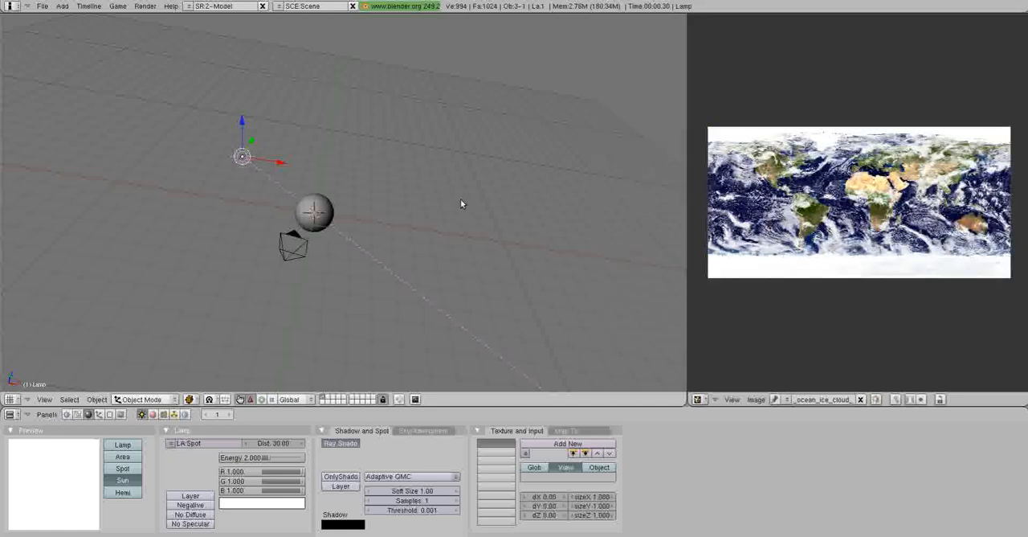
In camera view, move the camera about -0.67 units and back 0.21 units in X so the sphere sits right of the frame's centre.
right_click(284, 258)
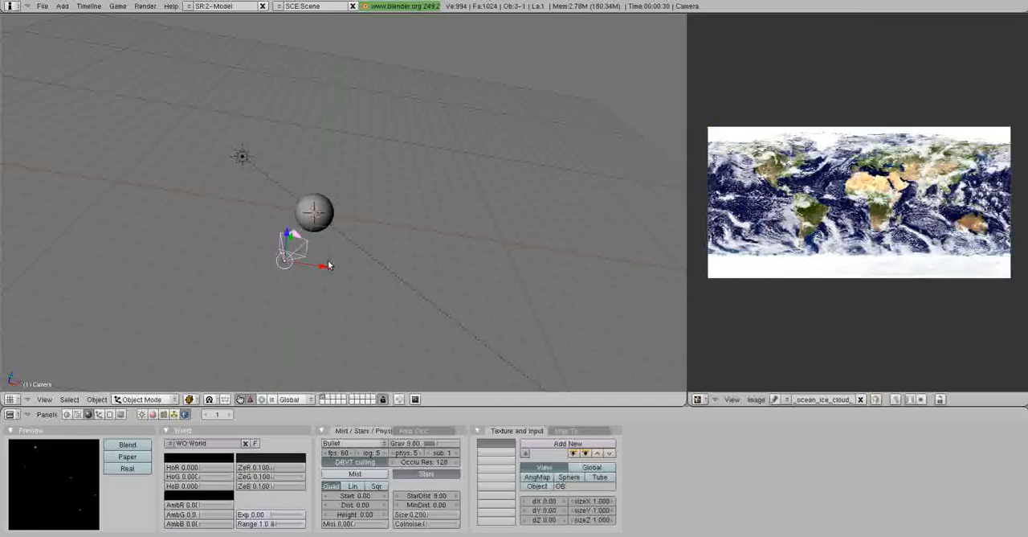
middle_click_drag(362, 255, 370, 178)
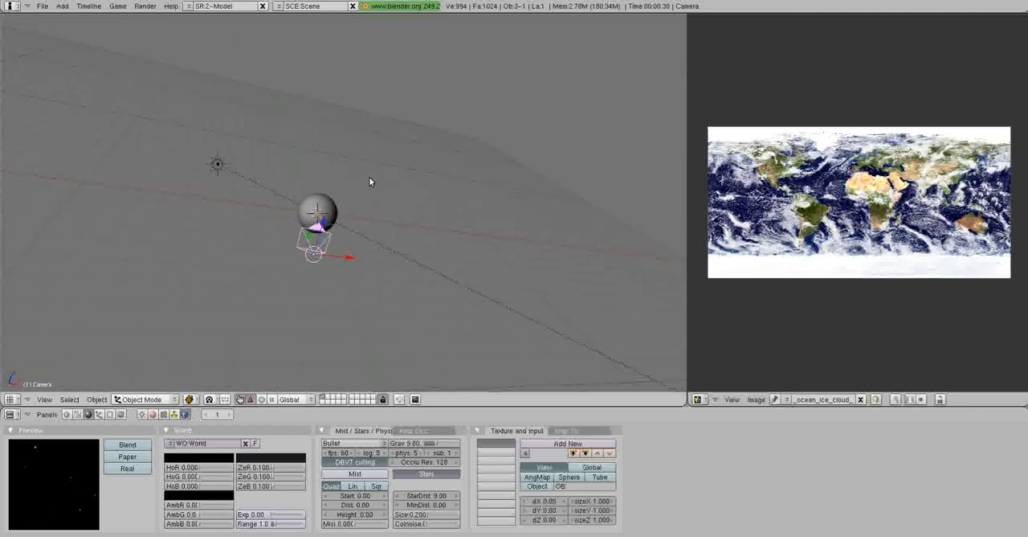
key("KP_0")
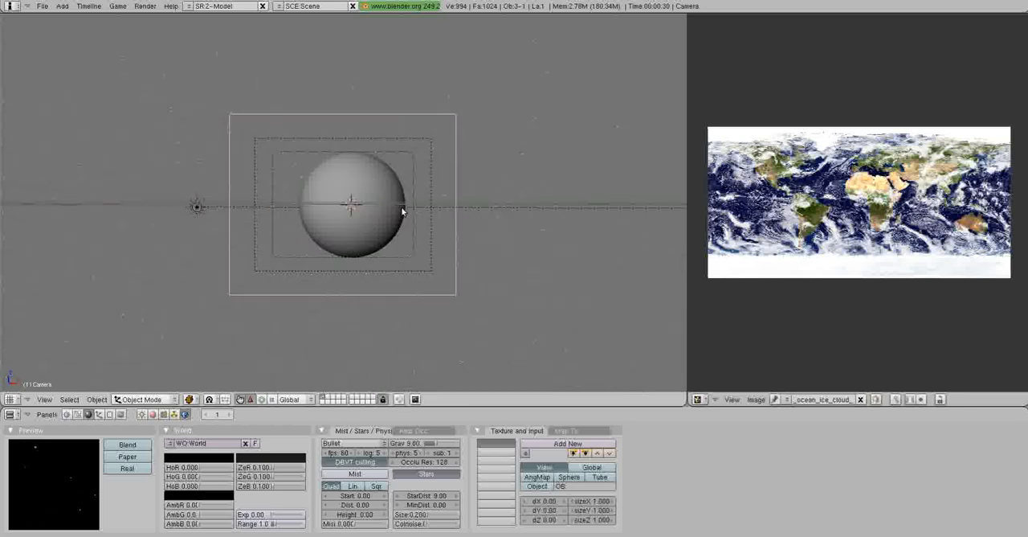
key("g")
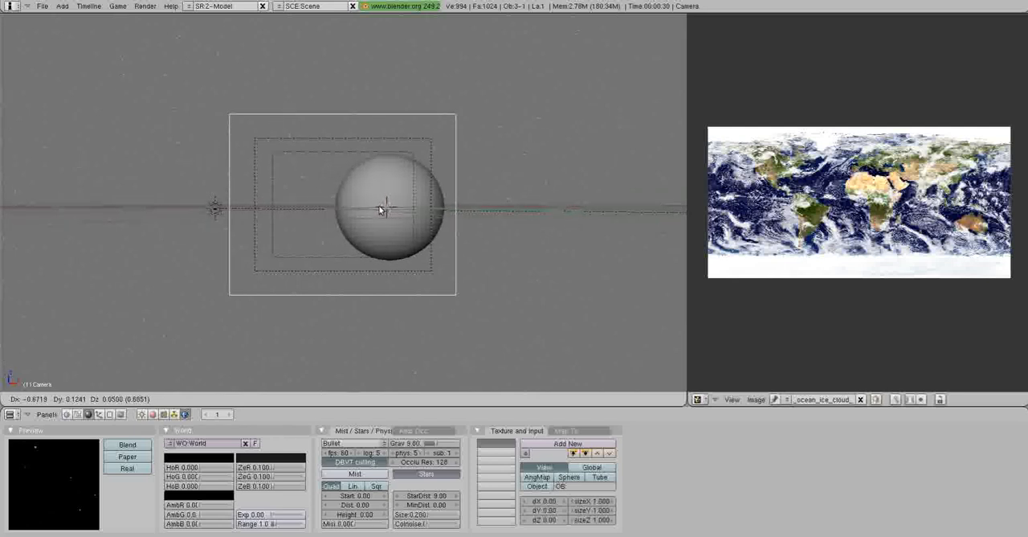
left_click(381, 209)
key("g")
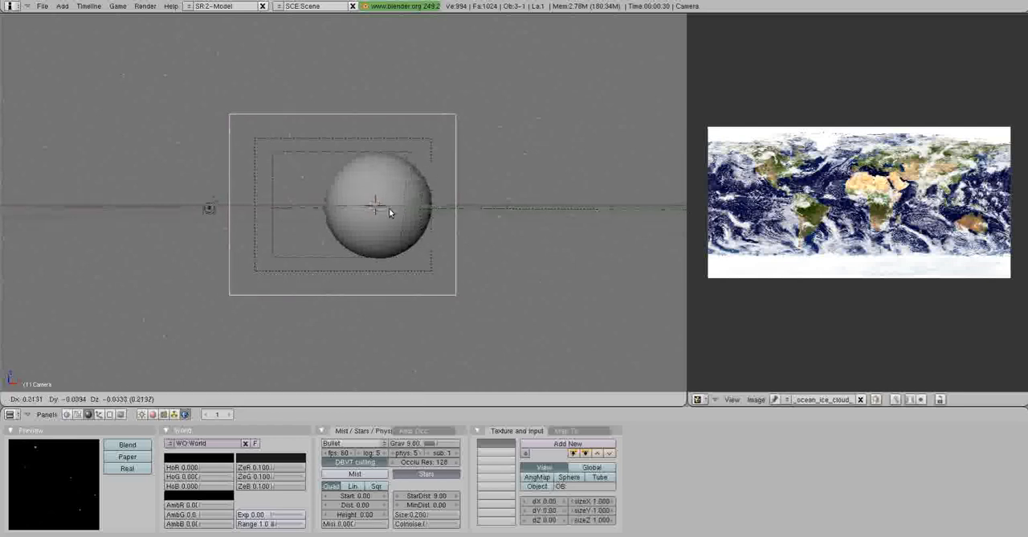
left_click(389, 208)
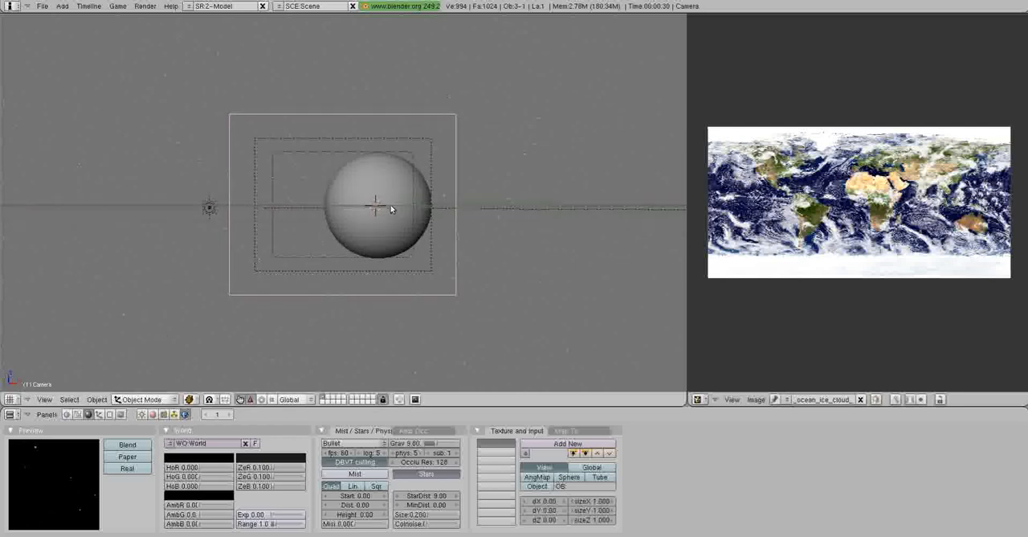
Add a cube mesh in the top view and move it about -0.76 units in X and 4.1 units in Y, behind the sphere.
middle_click_drag(441, 159, 432, 175)
key("a")
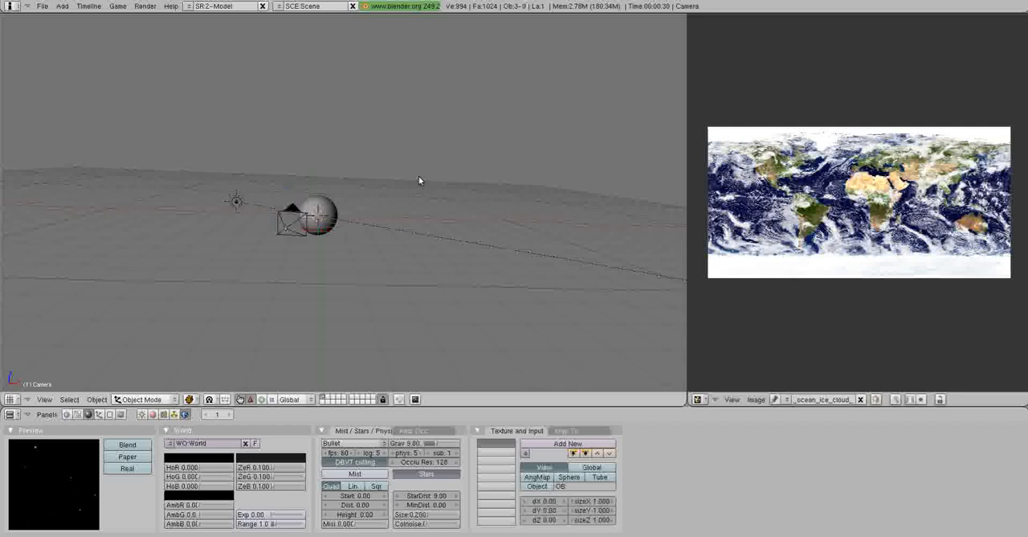
key("KP_7")
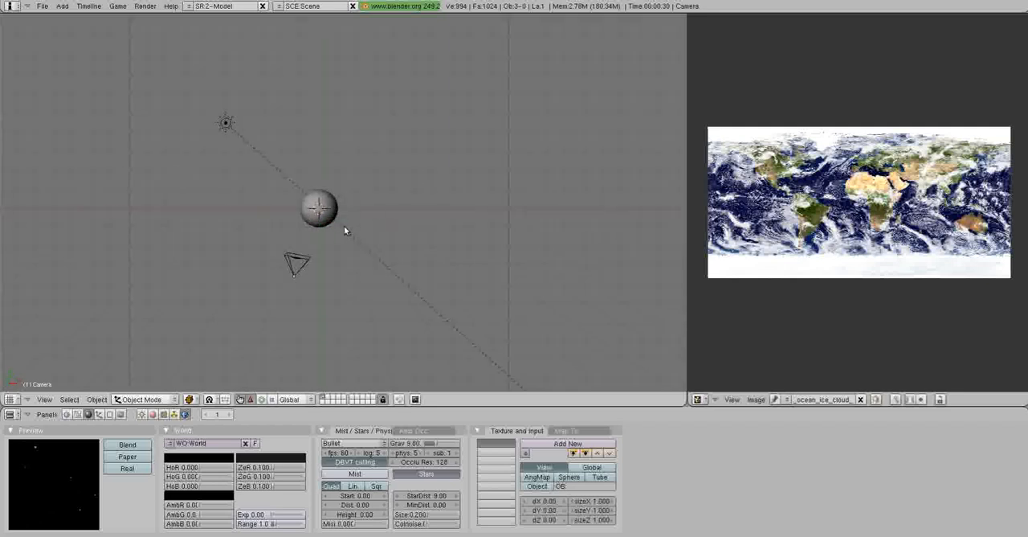
key("space")
mouse_move(402, 229)
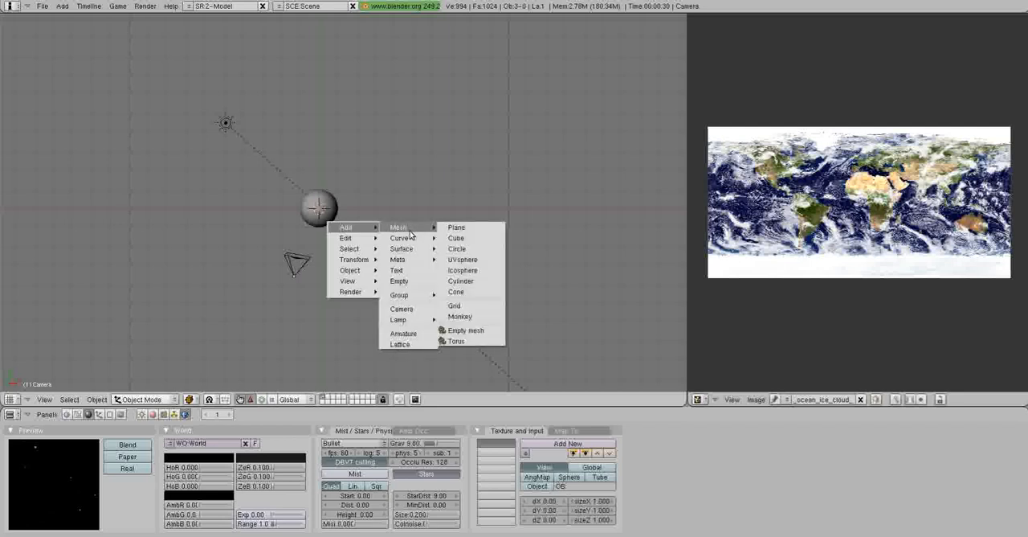
left_click(456, 237)
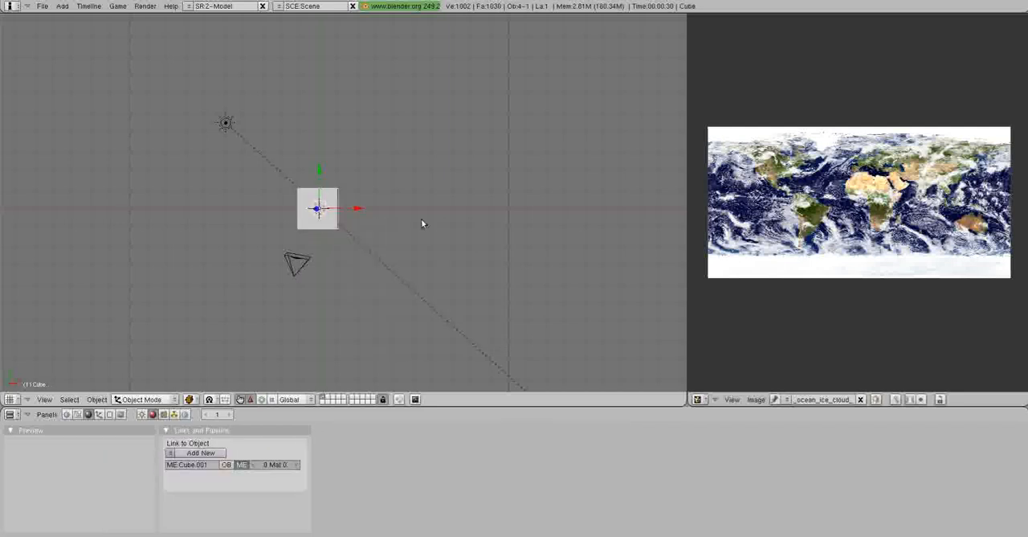
middle_click_drag(421, 218, 436, 215, "shift")
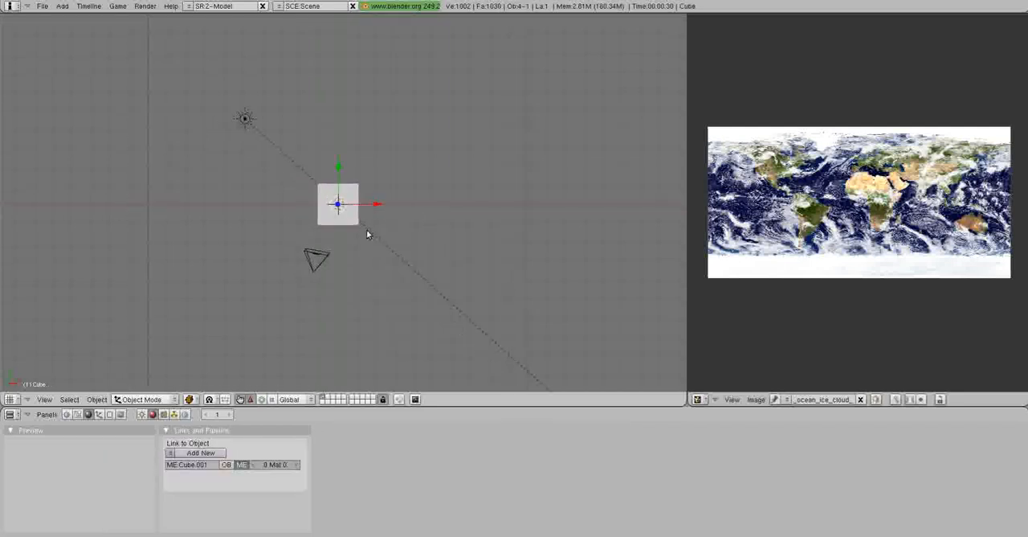
key("g")
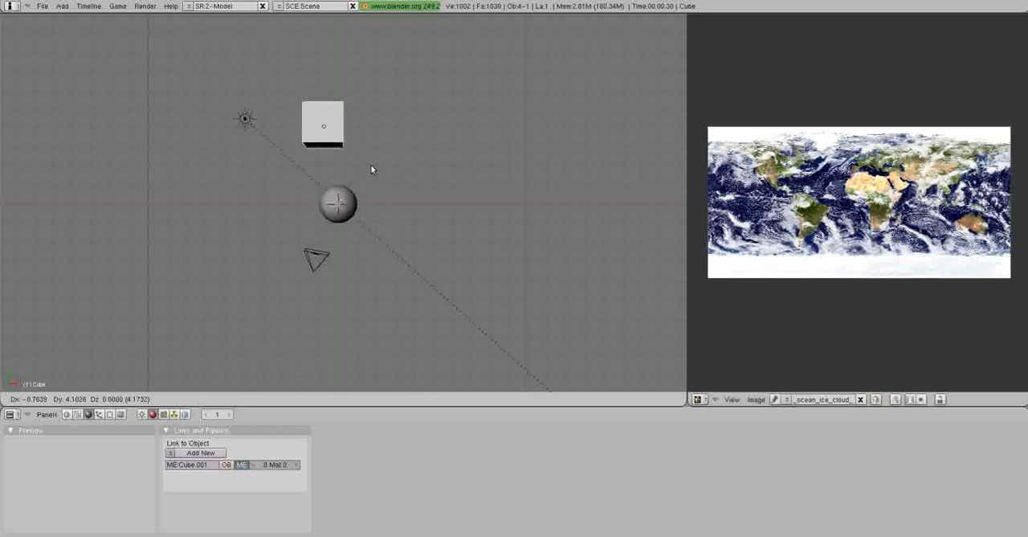
left_click(370, 164)
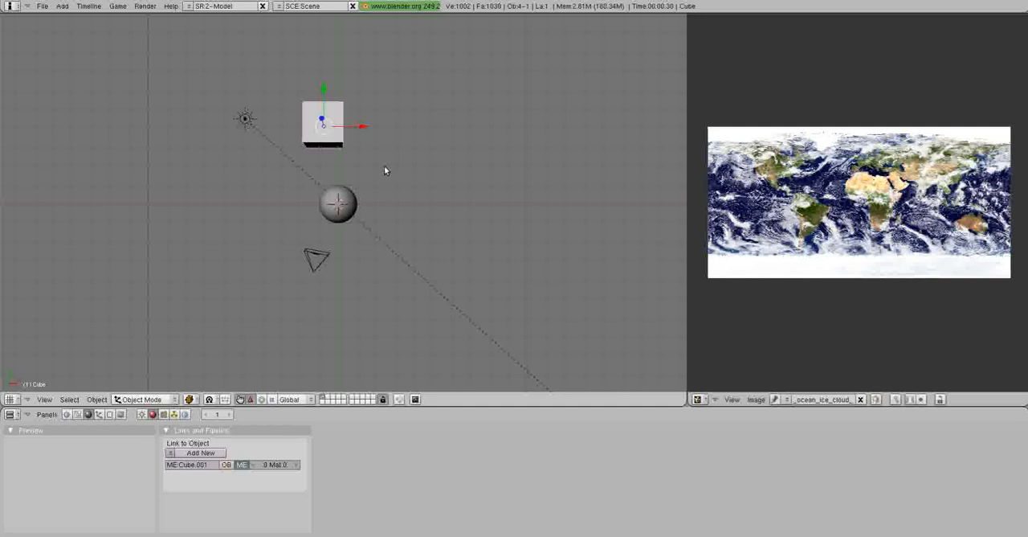
In edit mode with orthographic projection, delete seven of the cube's eight vertices so only one is left.
key("KP_5")
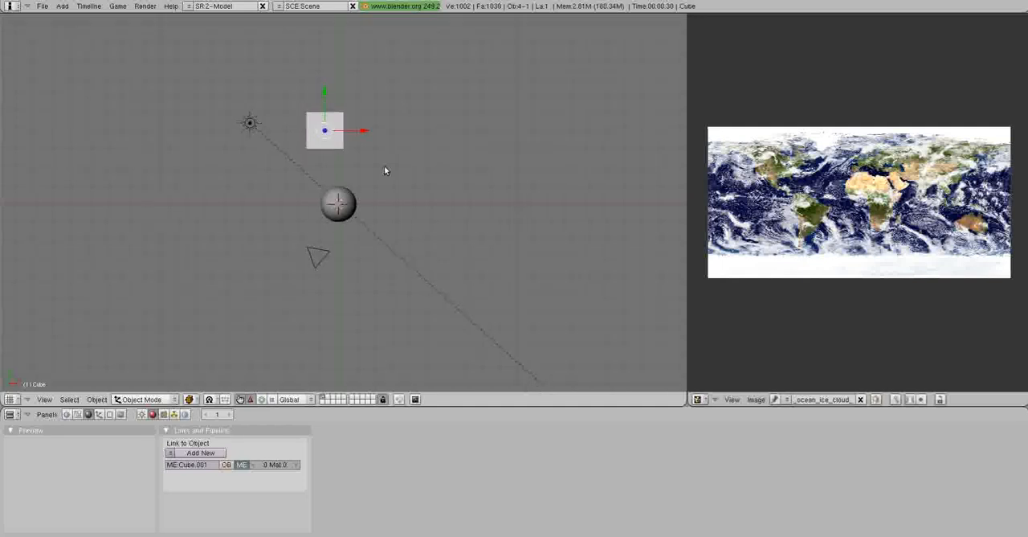
middle_click_drag(384, 166, 385, 193, "ctrl")
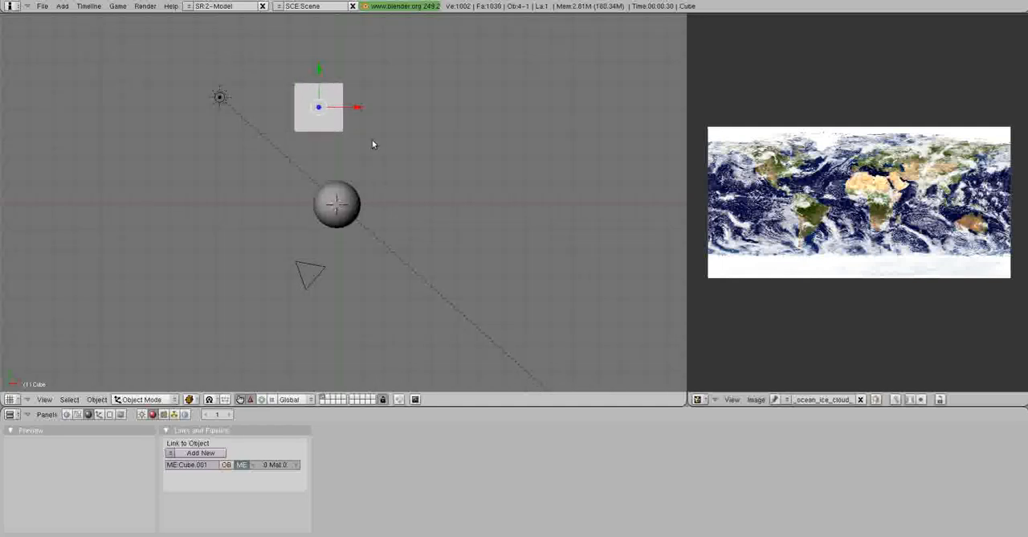
key("Tab")
middle_click_drag(361, 160, 365, 190)
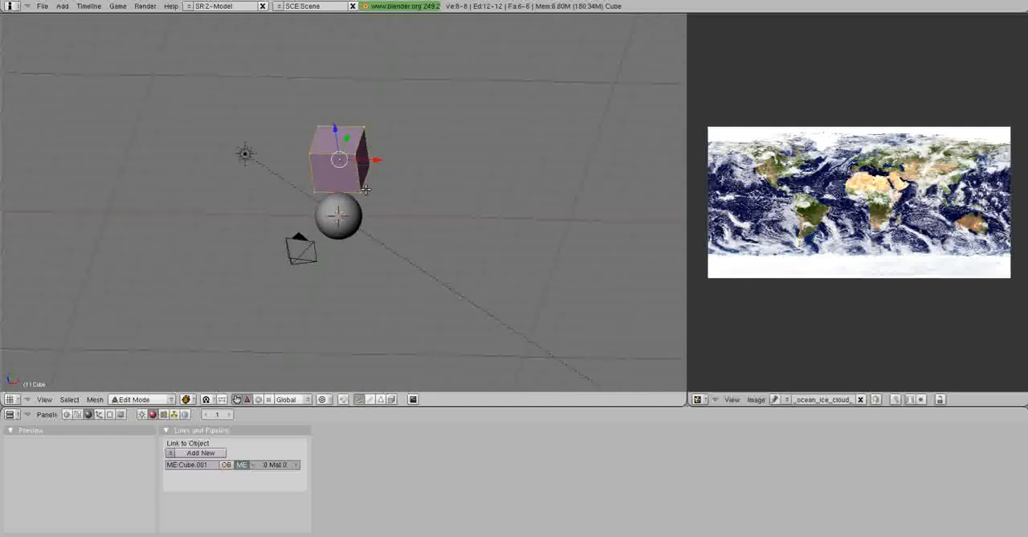
right_click(364, 191)
right_click(369, 166, "shift")
right_click(326, 161, "shift")
right_click(313, 151, "shift")
right_click(319, 128, "shift")
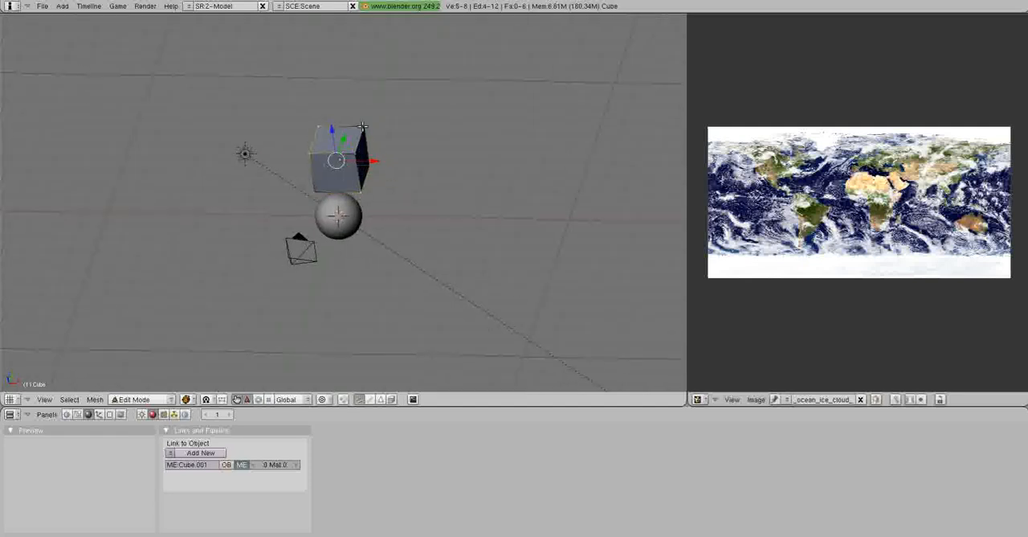
right_click(363, 126, "shift")
right_click(356, 153, "shift")
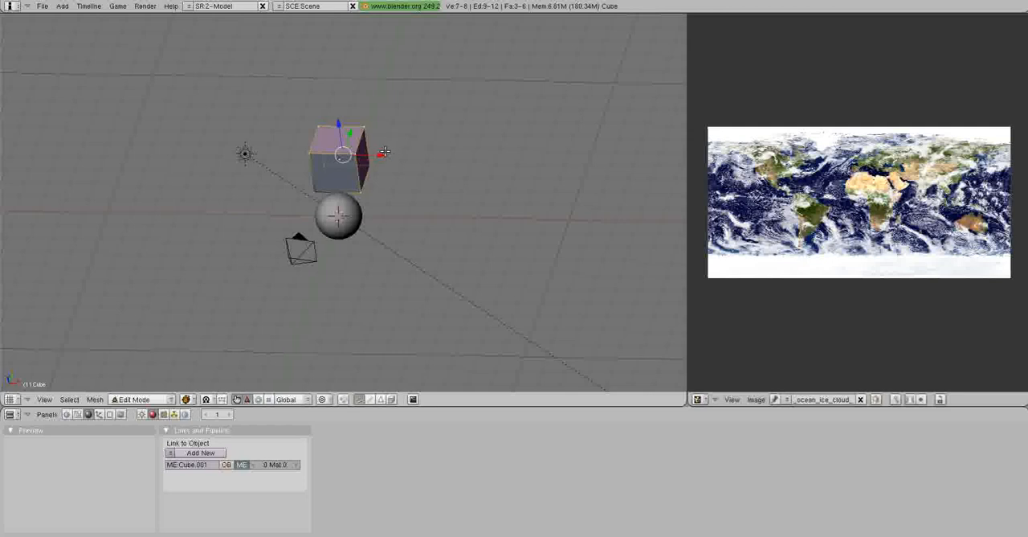
key("x")
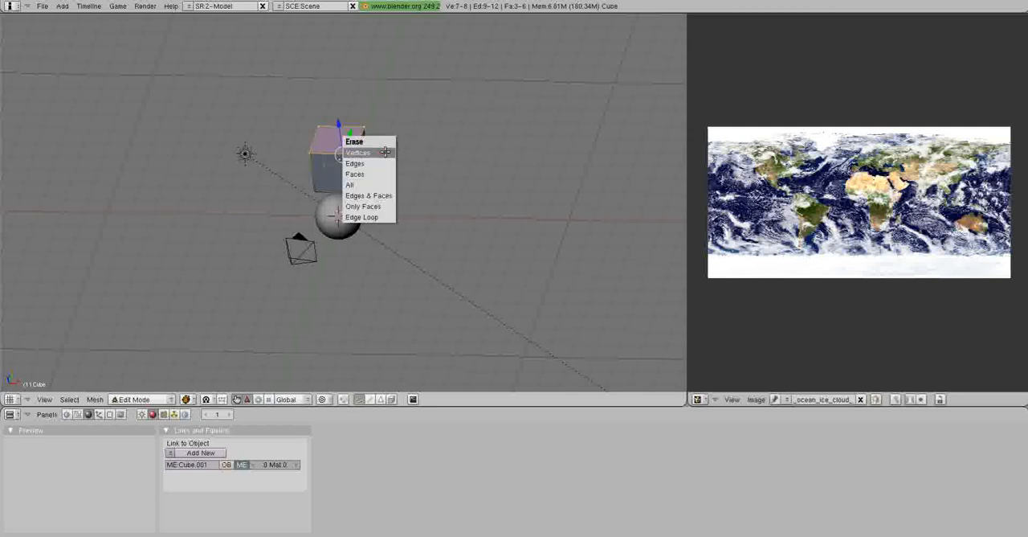
left_click(385, 151)
Select the remaining vertex and move it in the top view about 0.48 units in X and 1.9 units in Y.
middle_click_drag(402, 157, 427, 139, "shift")
right_click(341, 173)
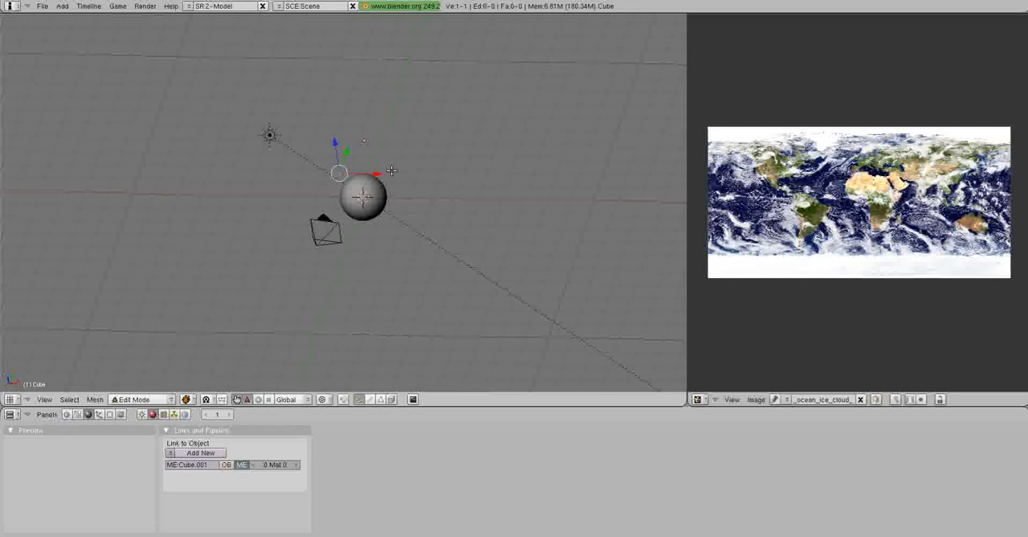
key("KP_7")
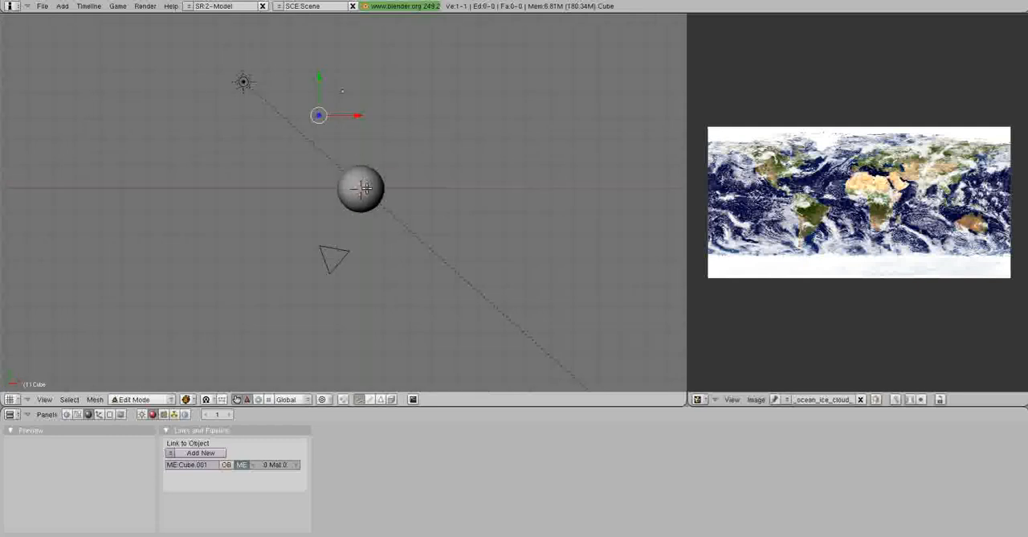
key("g")
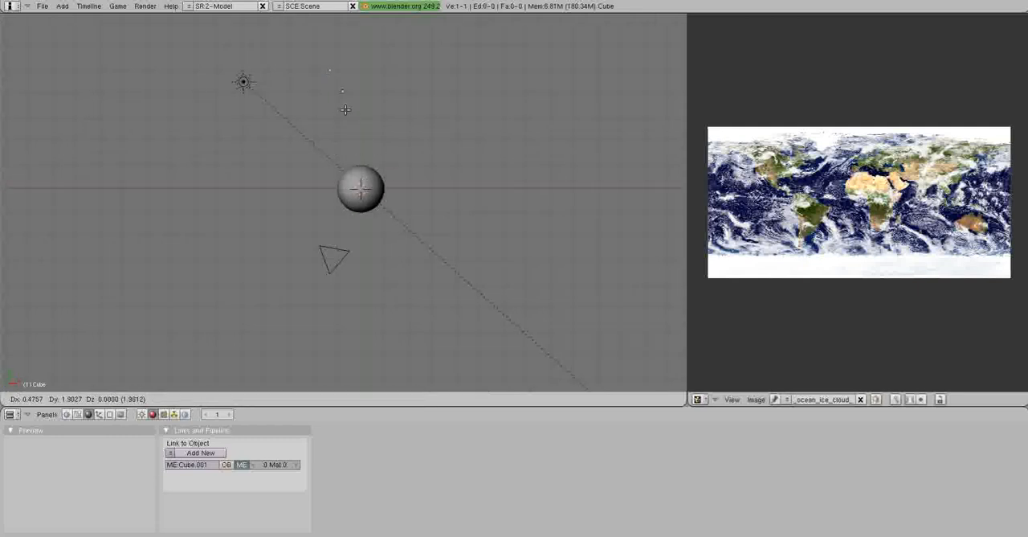
left_click(345, 109)
In camera view, move the vertex to the horizon line at the sphere's left edge.
middle_click_drag(403, 152, 407, 144)
key("KP_0")
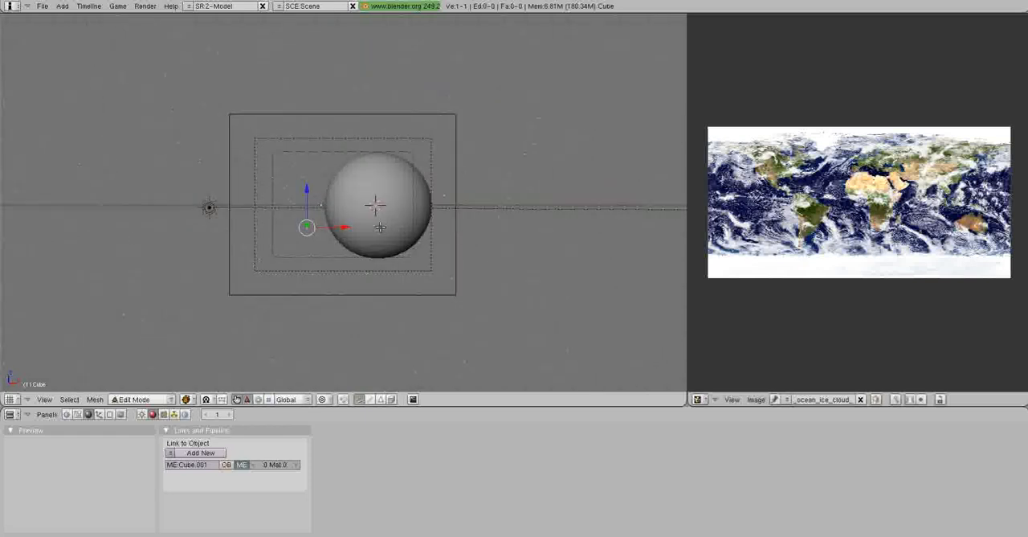
mouse_move(308, 207)
left_mouse_down()
mouse_move(308, 185)
mouse_move(352, 204)
mouse_move(310, 210)
left_mouse_up()
scroll(340, 216, "up", 5)
scroll(319, 212, "down", 5)
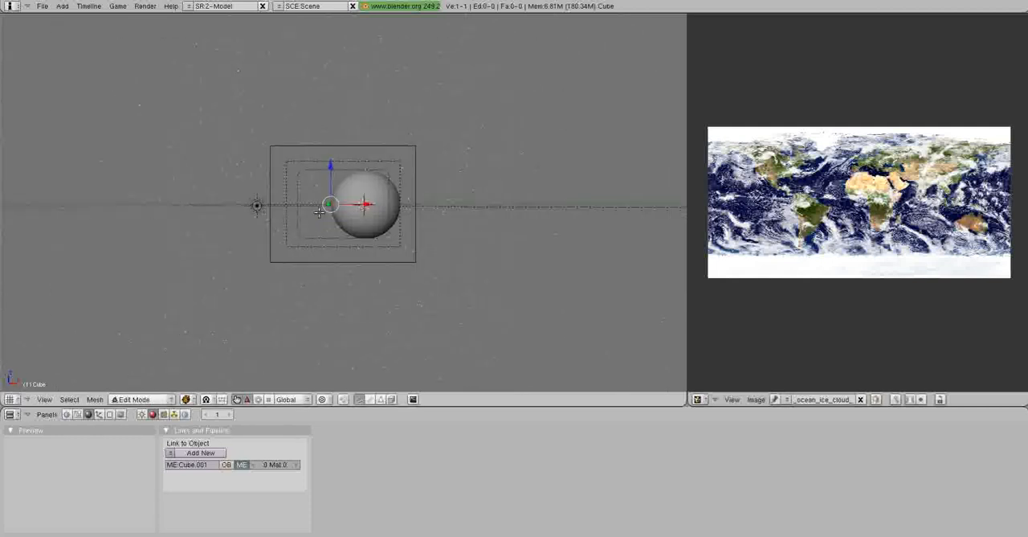
scroll(324, 212, "up", 2)
Return to object mode and give the single-vertex object a new material named Soleil.
middle_click_drag(444, 171, 422, 196)
key("Tab")
left_click(201, 452)
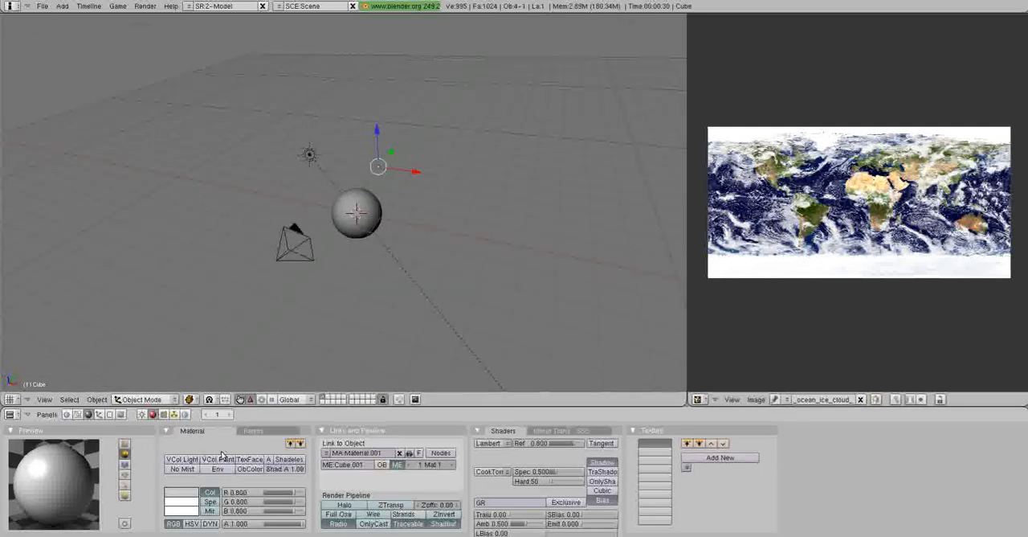
type("E")
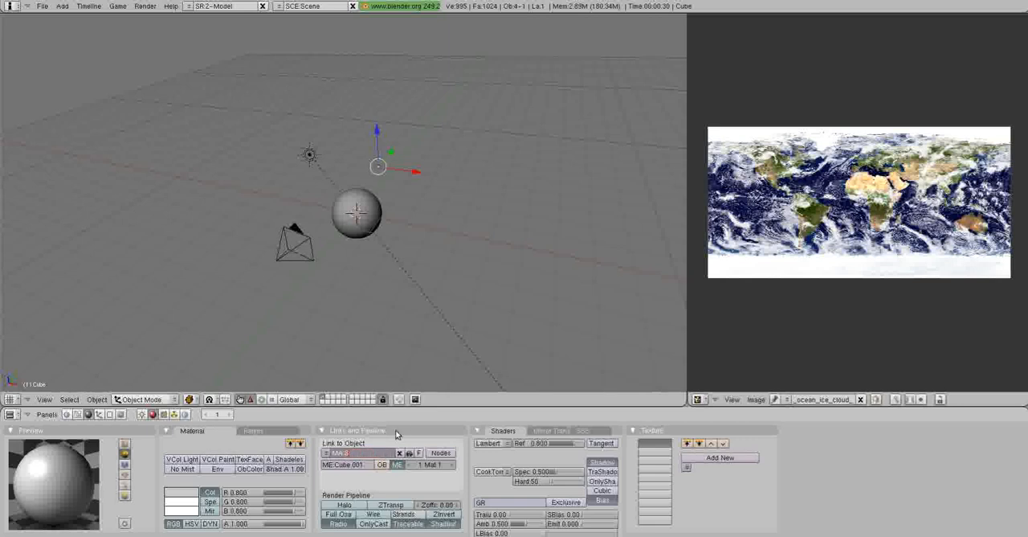
type("oleil")
key("Return")
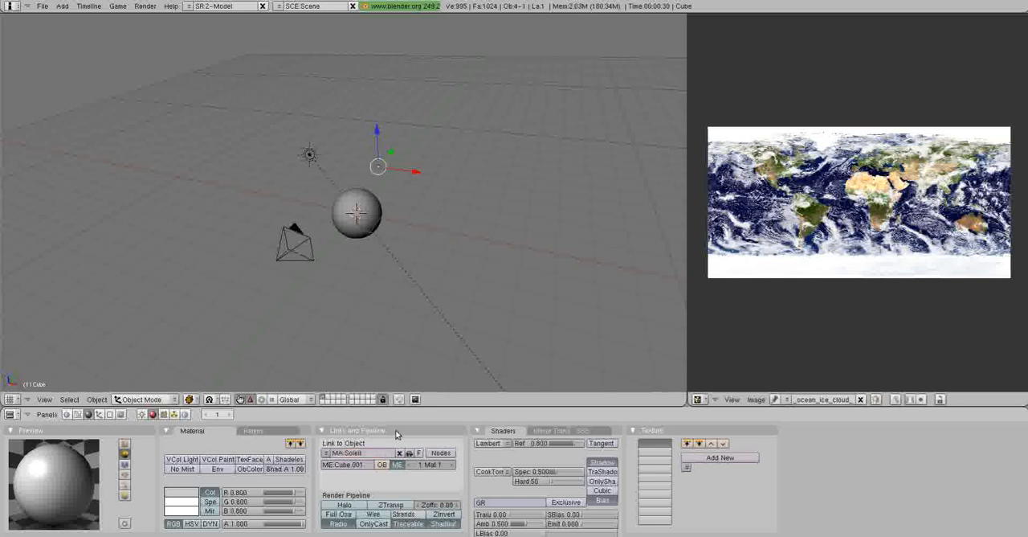
Set the Soleil material's colour to a soft yellow of about R 0.87, G 0.82, B 0.17.
left_click(180, 494)
left_click_drag(183, 482, 180, 483)
left_click_drag(228, 448, 259, 384)
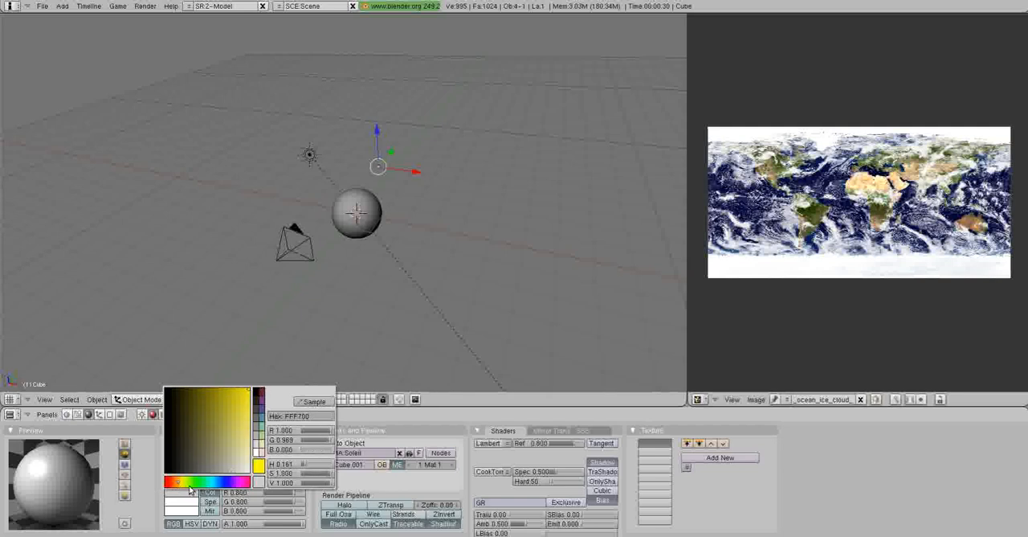
left_click_drag(180, 485, 179, 484)
left_click_drag(243, 413, 238, 402)
Turn the Soleil material into a halo and set its halo size to 3.
middle_click_drag(443, 237, 433, 263, "shift")
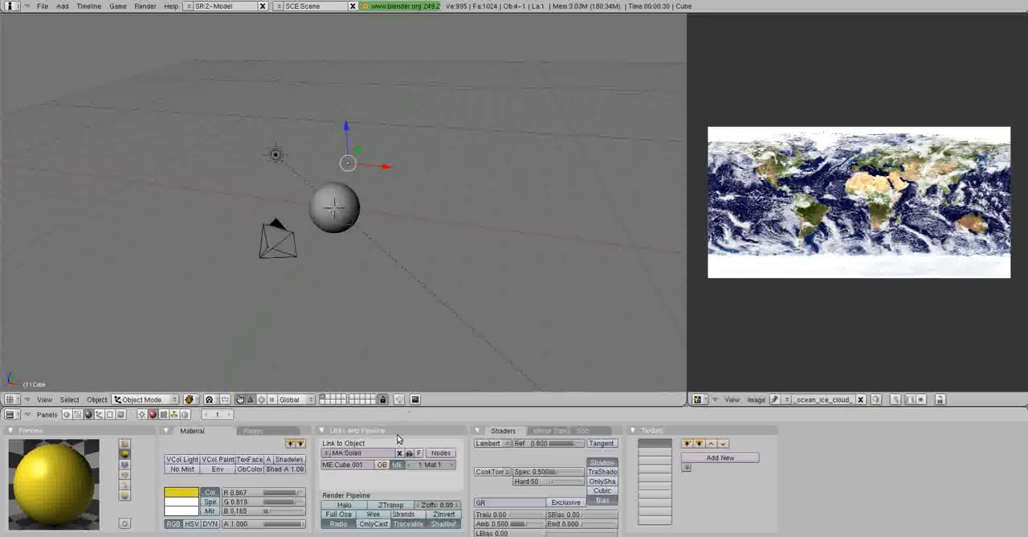
left_click(344, 504)
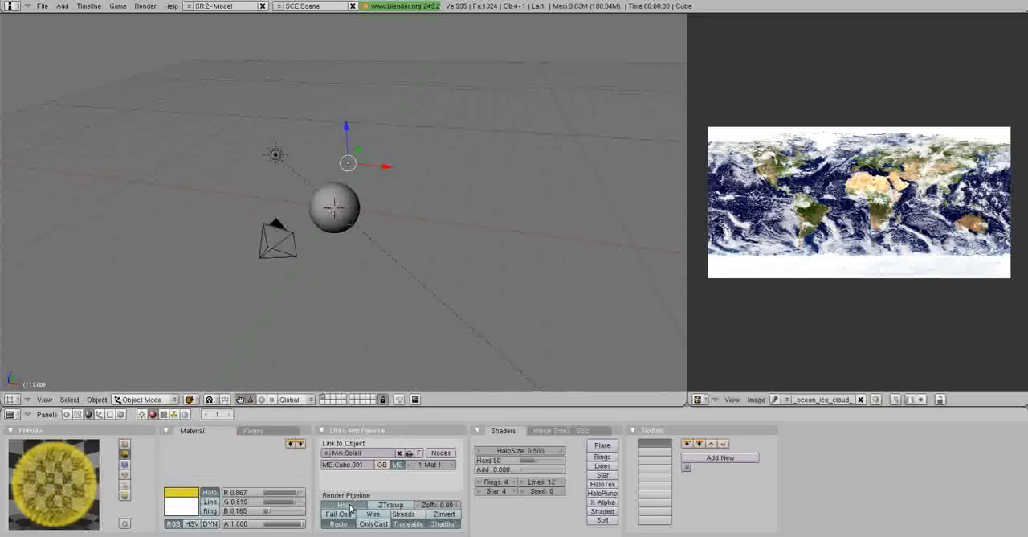
left_click(537, 451)
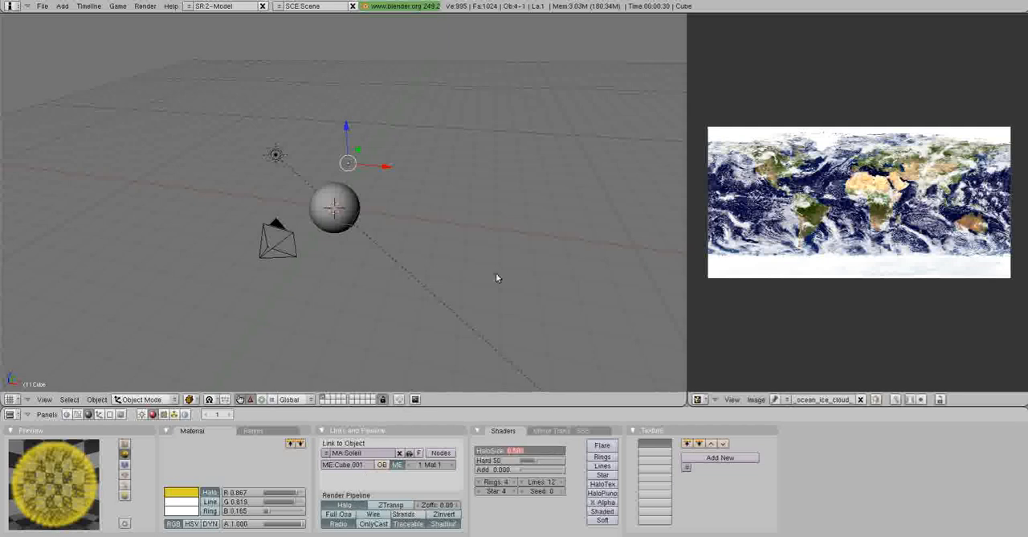
type("3")
key("Return")
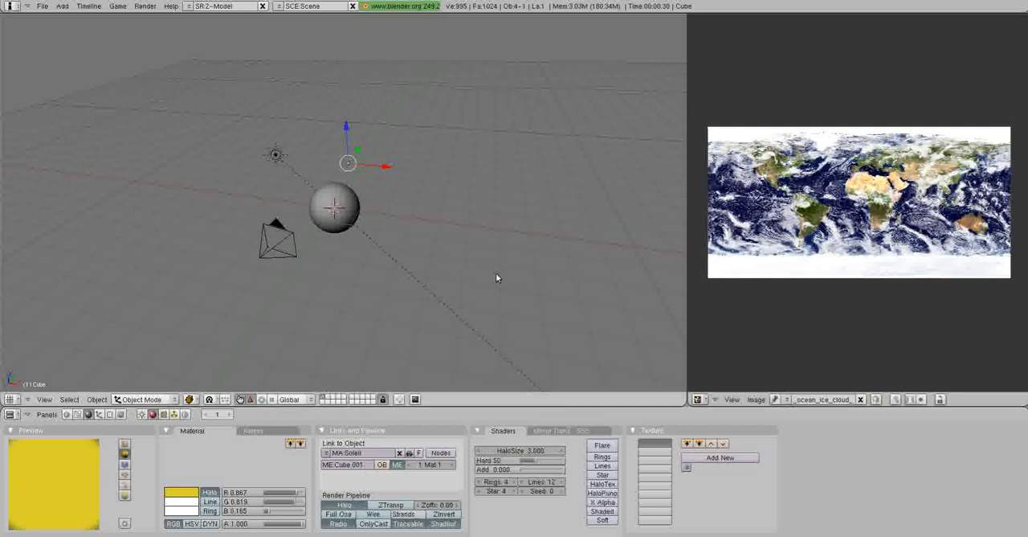
Enable the Rings, Lines and Star effects on the Soleil halo.
left_click(604, 457)
left_click(609, 465)
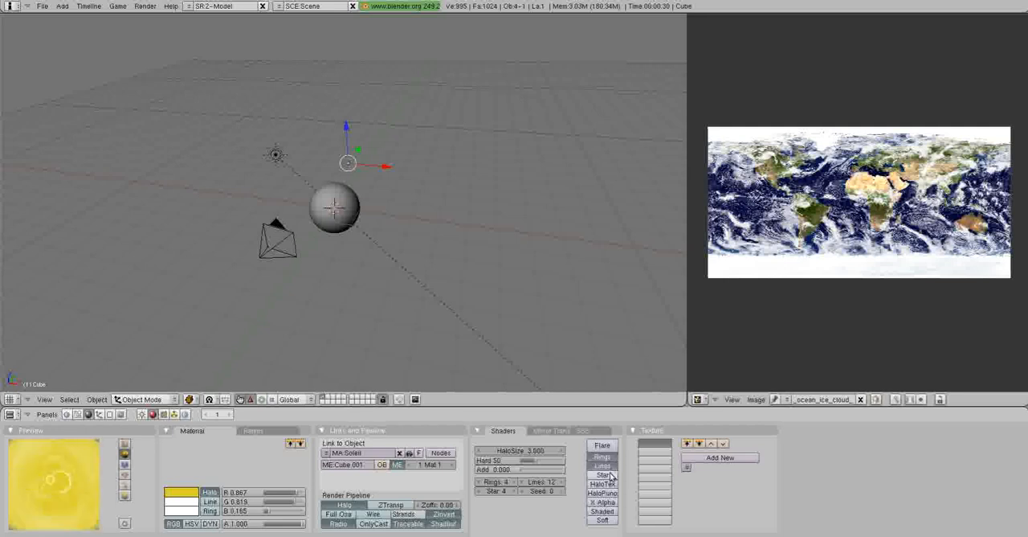
left_click(609, 475)
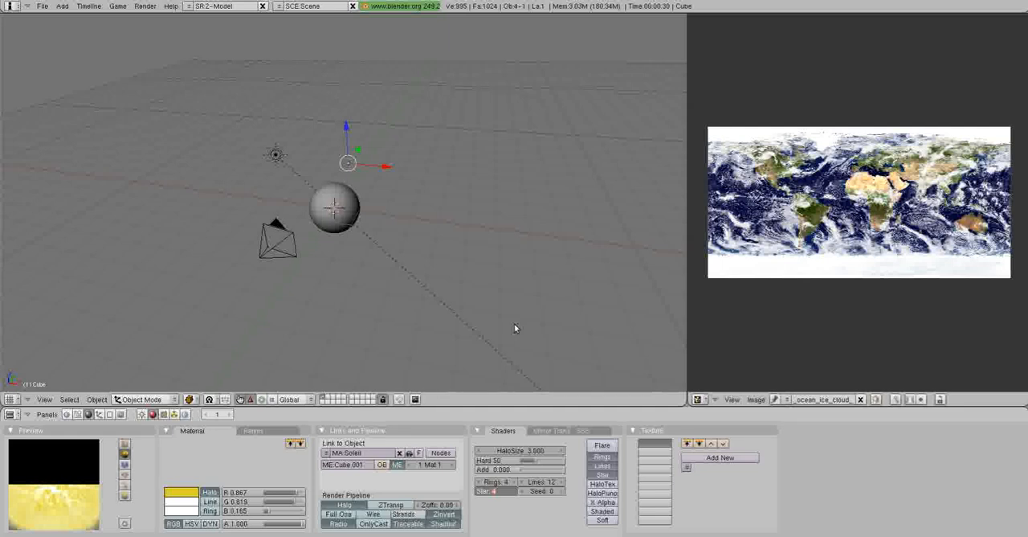
Set the halo's number of star points to 5 and its seed to 2.
type("5")
key("Return")
left_click(550, 491)
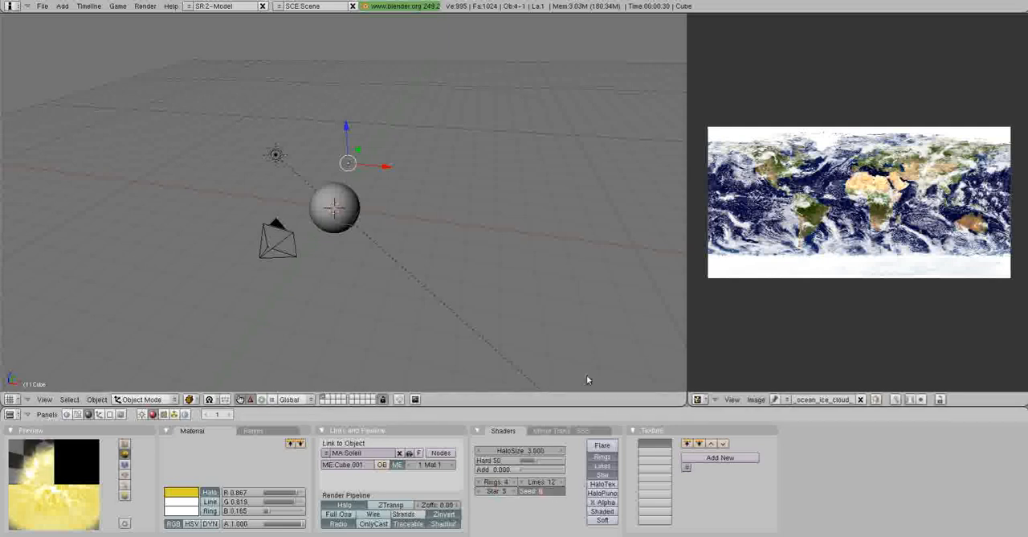
type("2")
key("Return")
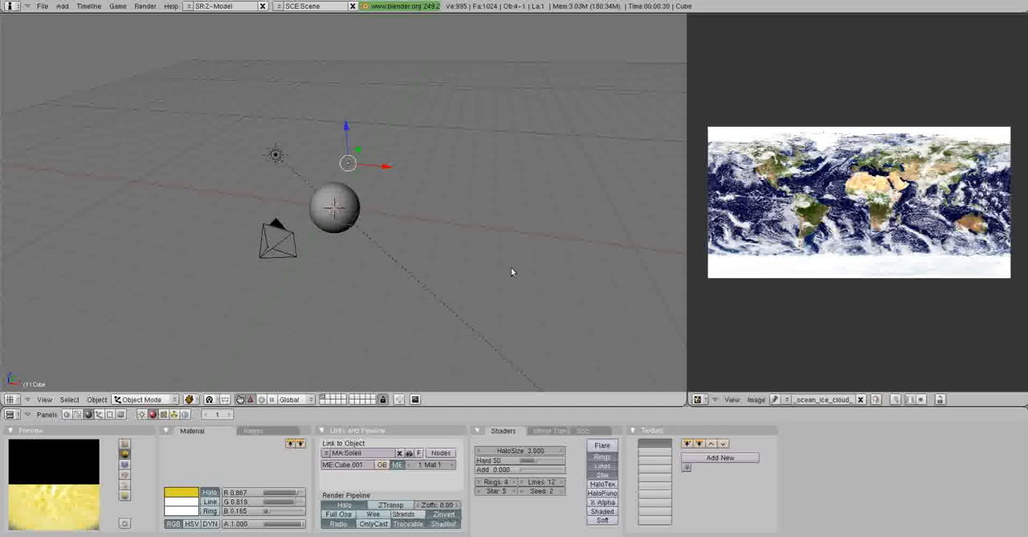
Render the scene to check the halo sun behind the Earth, and close the render.
middle_click_drag(518, 241, 508, 242, "shift")
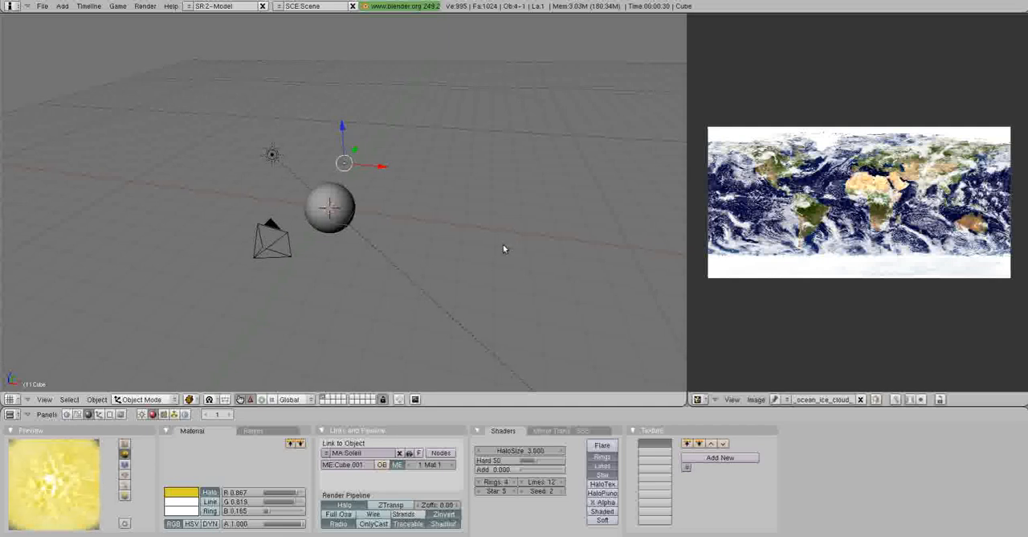
key("F12")
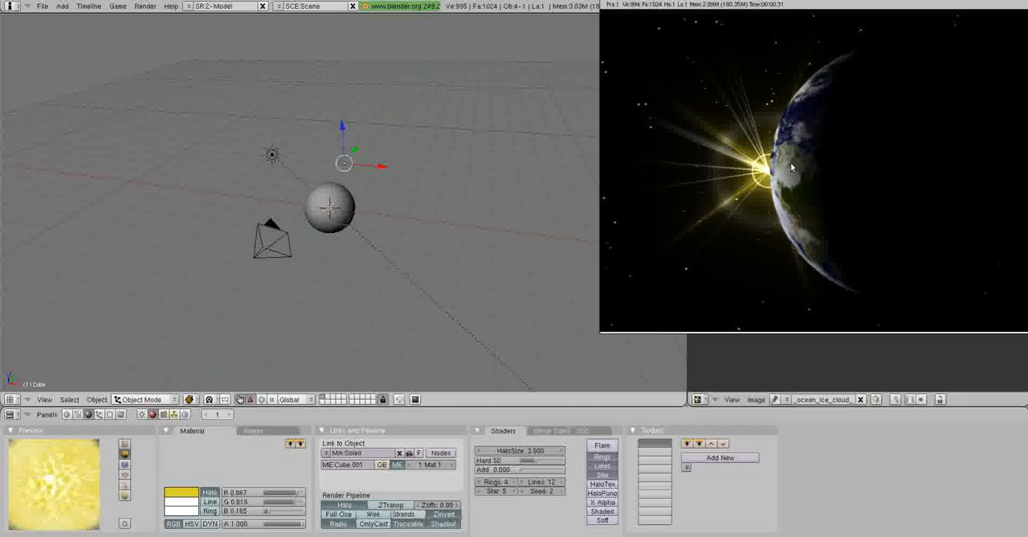
key("Escape")
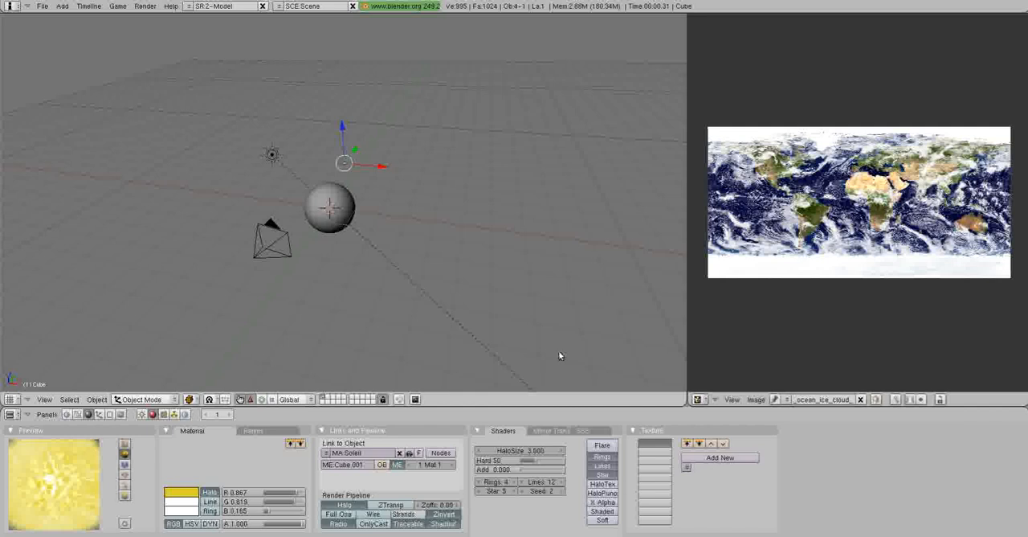
Enable Flare on the Soleil halo with 3 flares and a boost of about 2.99, and render the scene.
left_click(601, 446)
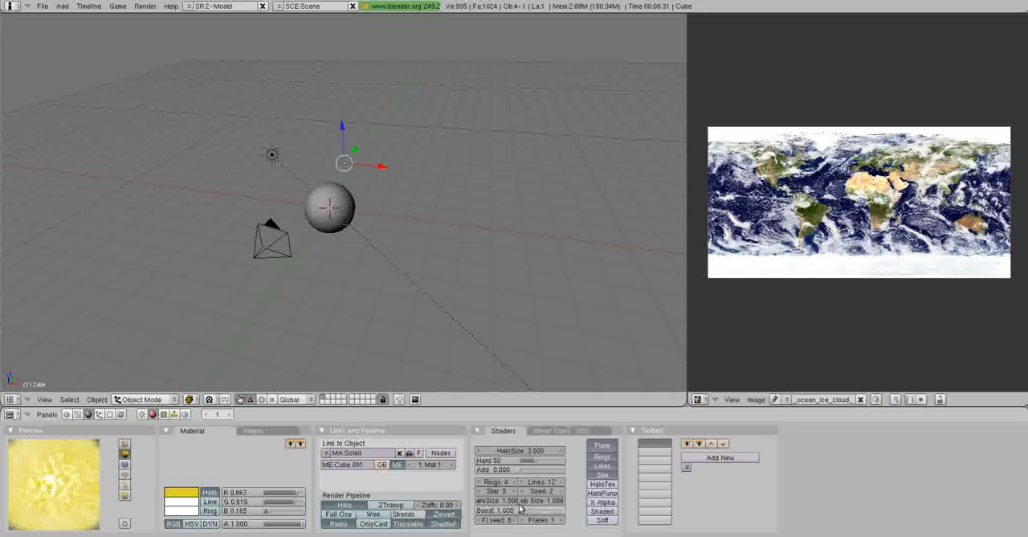
left_click(553, 520)
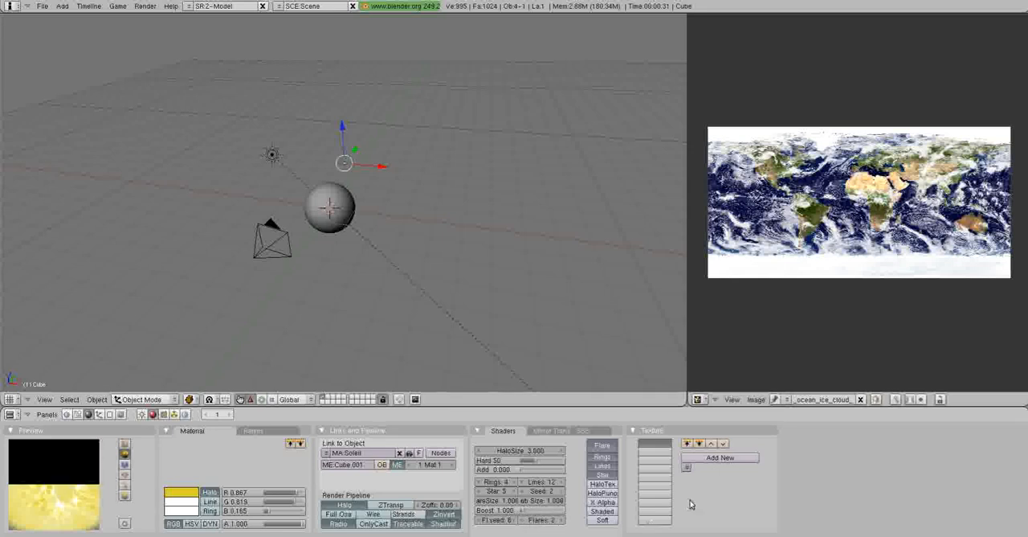
left_click(552, 519)
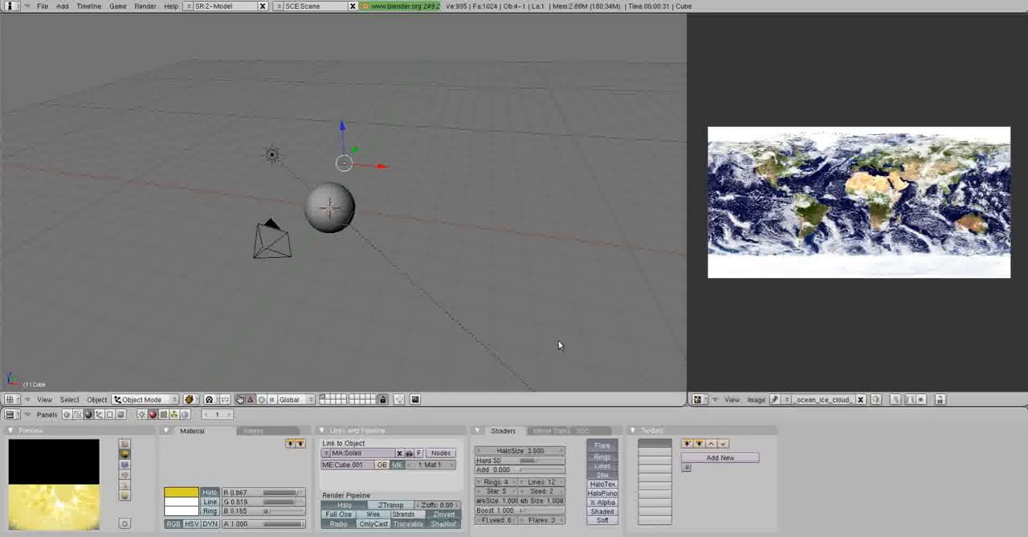
left_click_drag(528, 510, 545, 513)
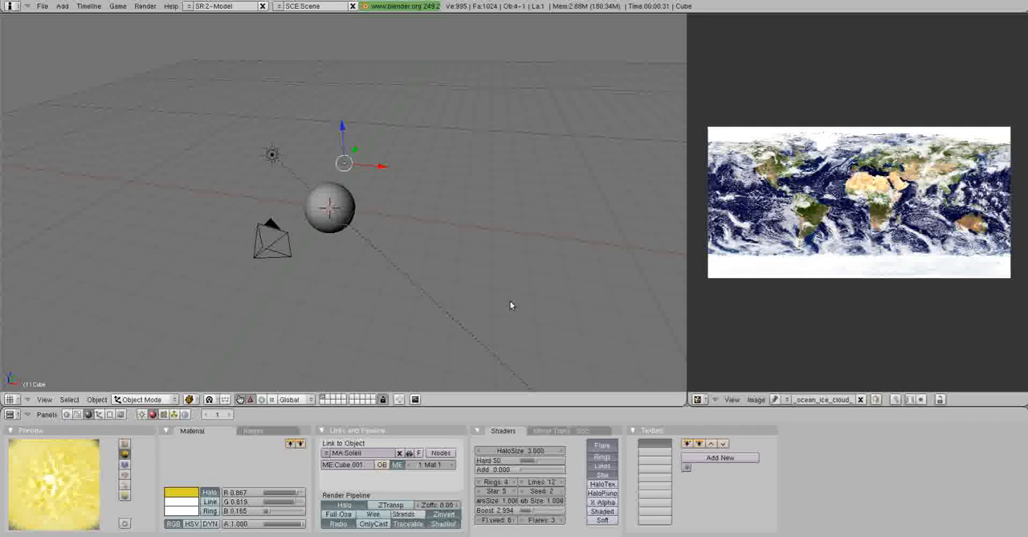
key("F12")
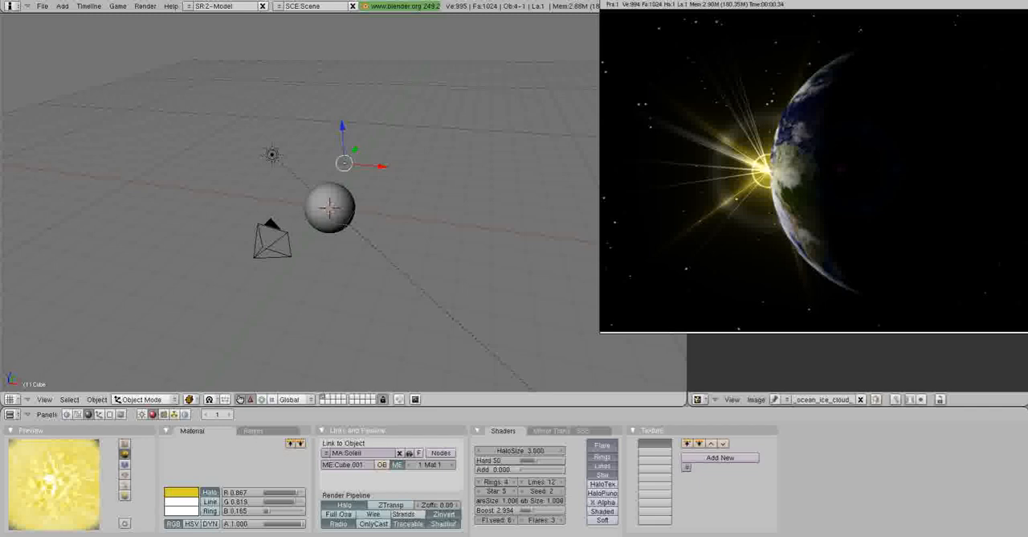
left_click(133, 0)
left_click(133, 0)
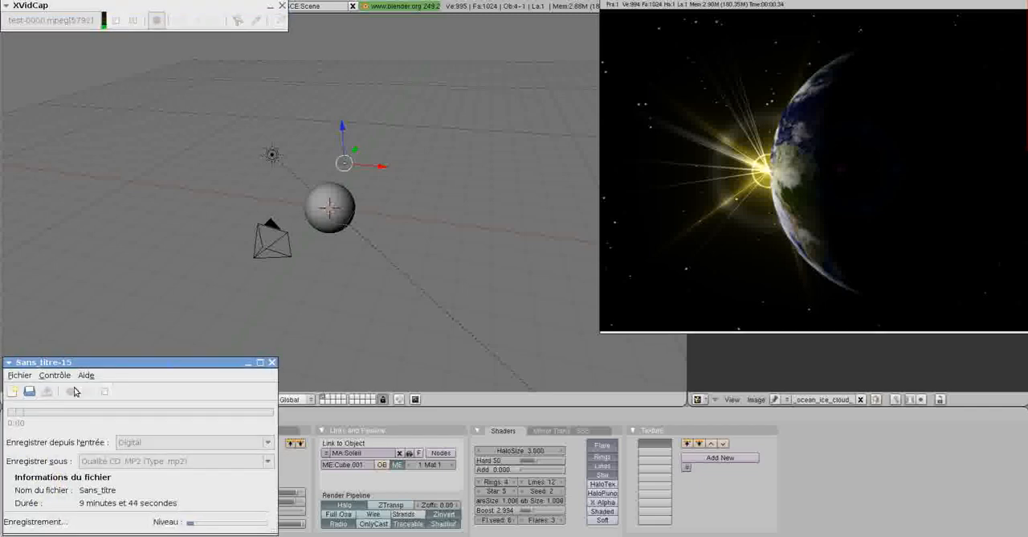